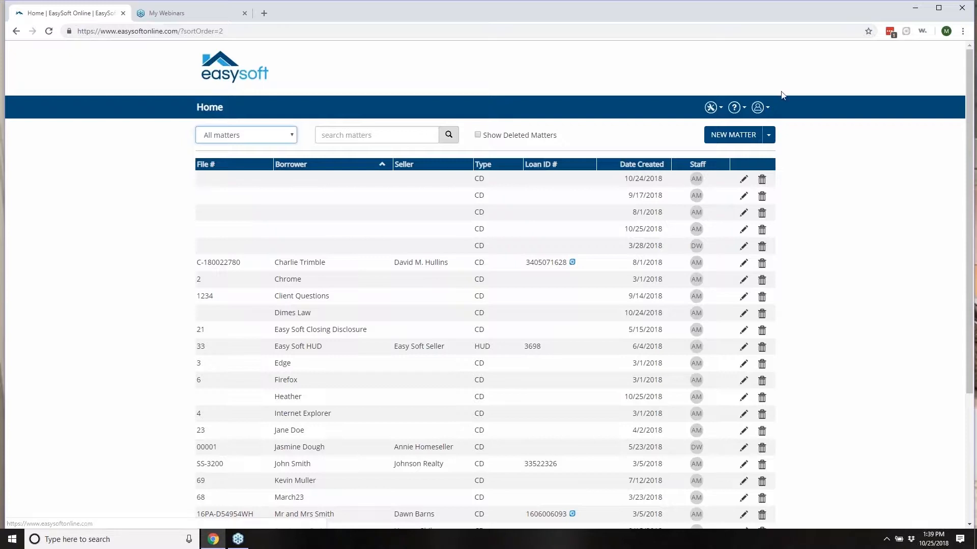
Step: Review the tools, help and account menus, plus the settlement agent and InfoTrack login settings
click(712, 108)
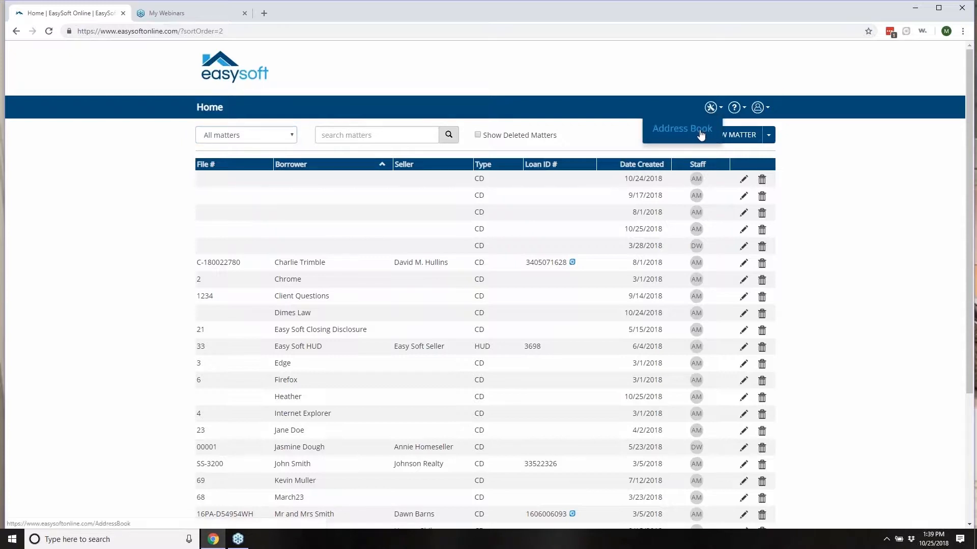
click(734, 110)
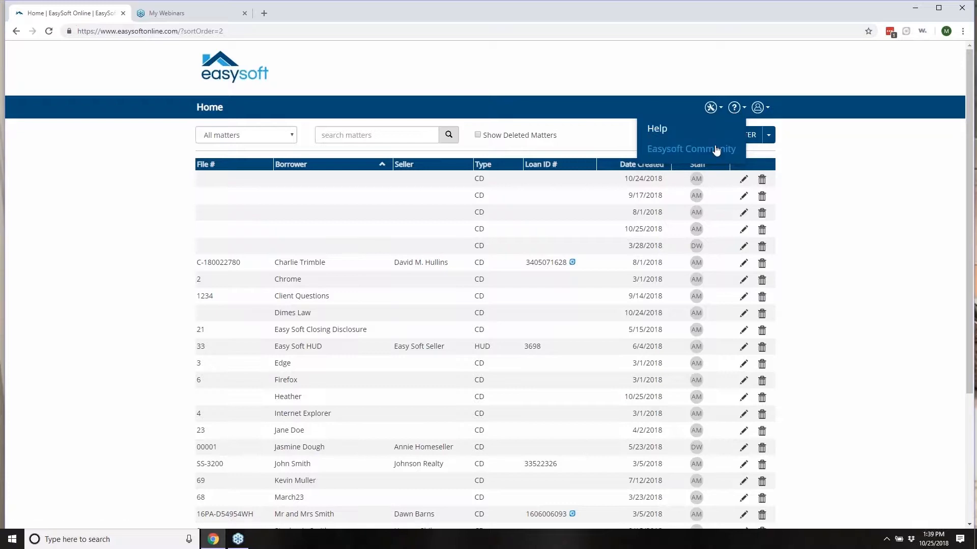
click(764, 108)
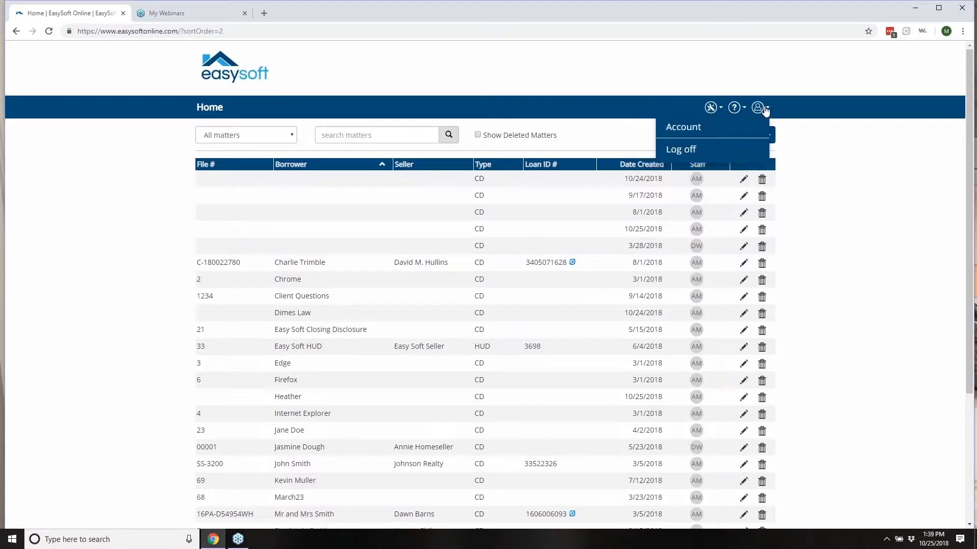
click(703, 126)
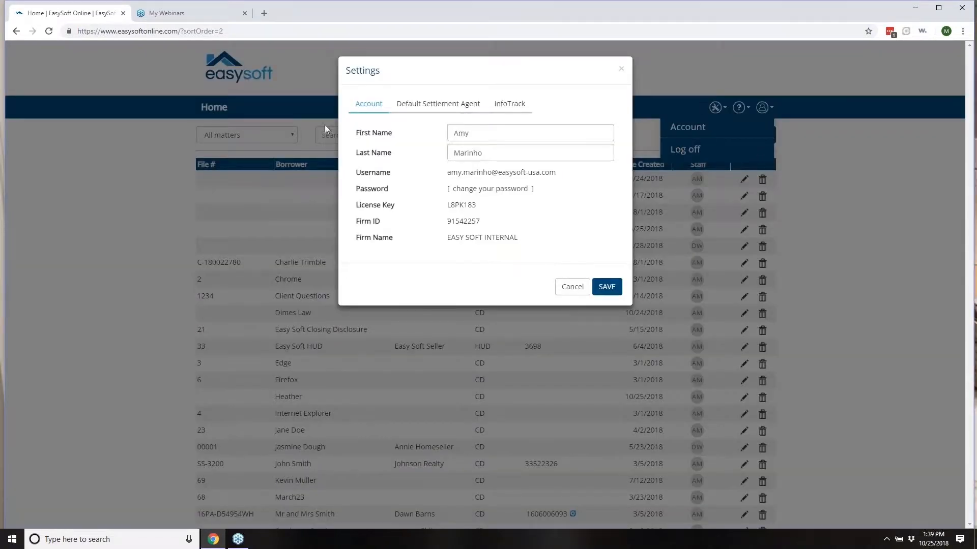
click(439, 104)
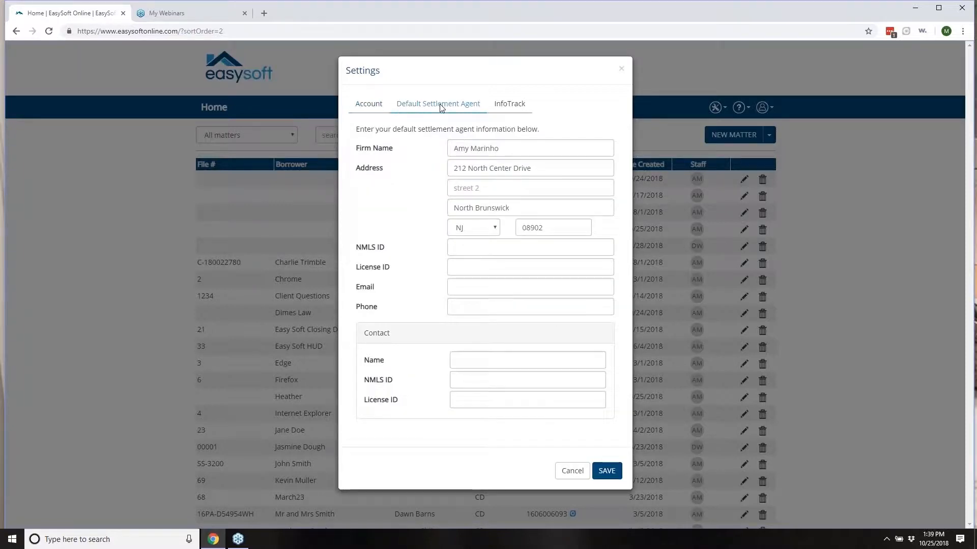
click(510, 110)
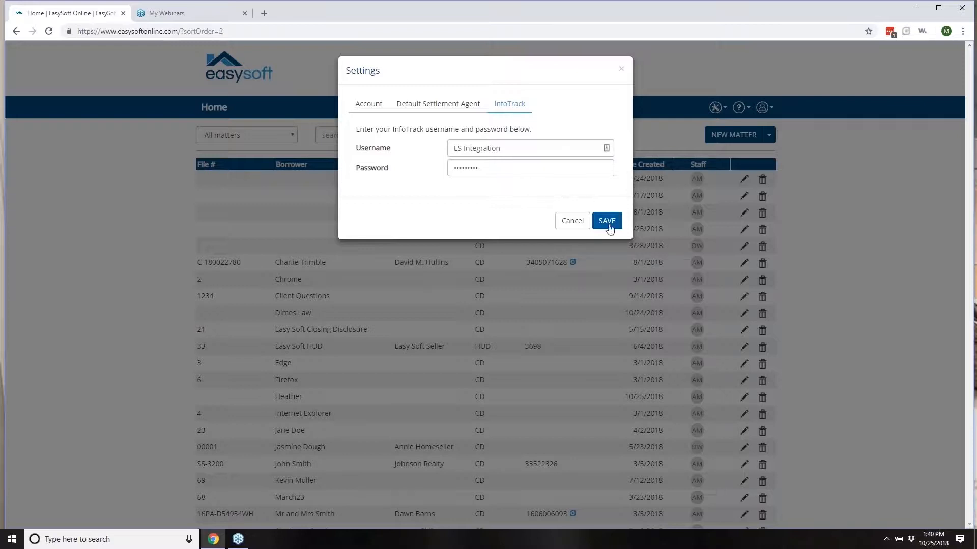
click(621, 70)
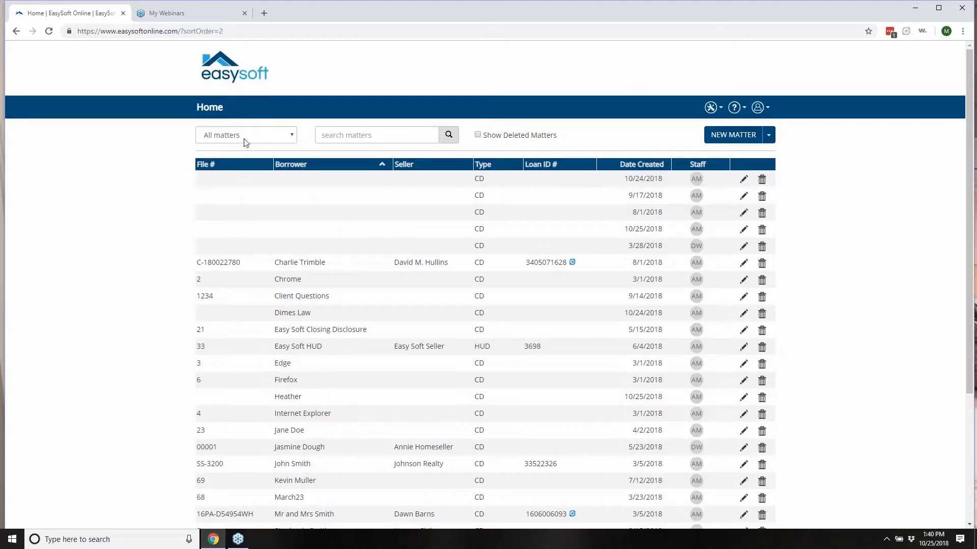
Step: Filter the list to My matters matching 'webinar' and check the available new matter types
click(293, 136)
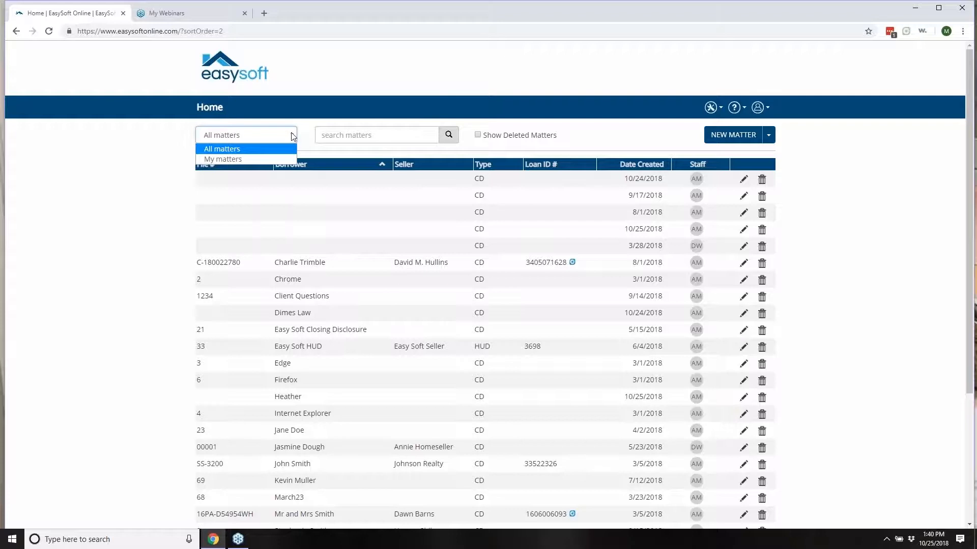
click(237, 158)
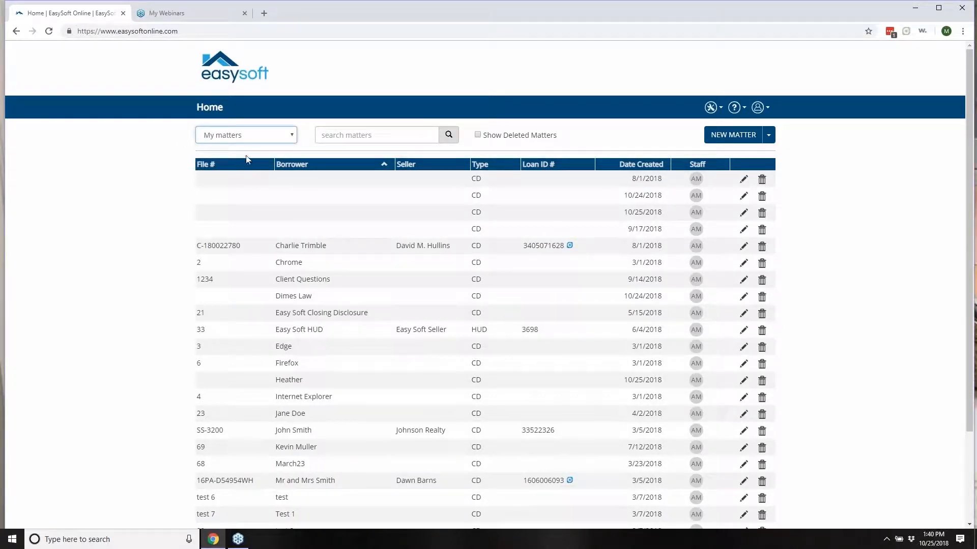
click(346, 138)
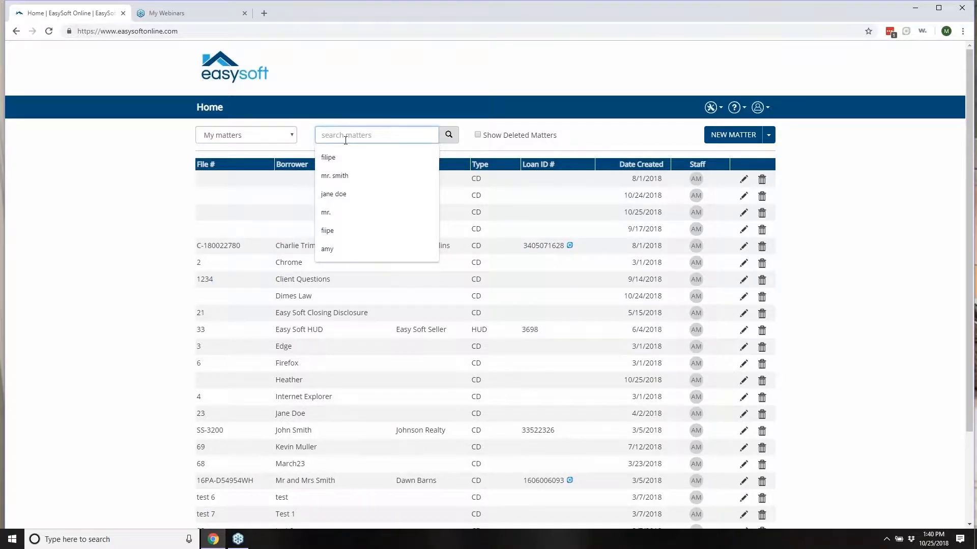
text(webinar)
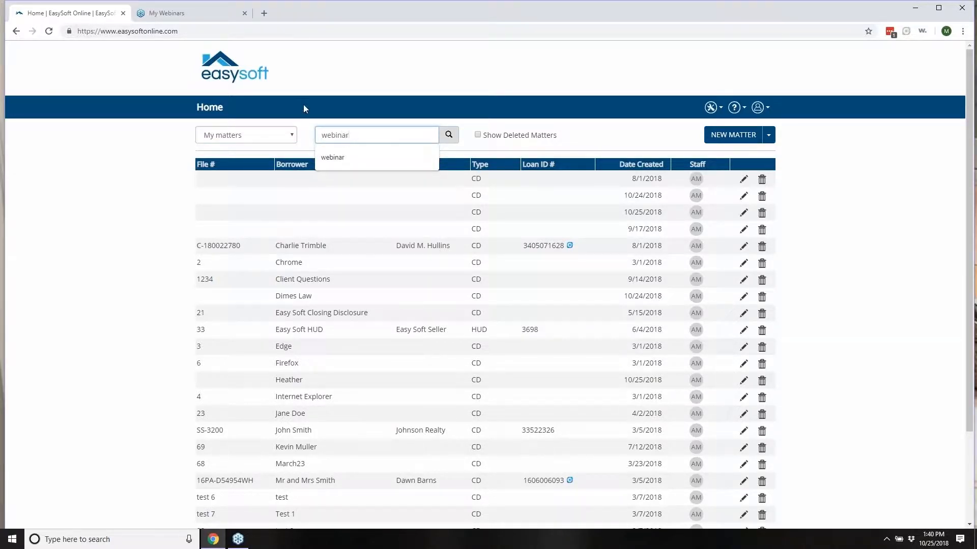
click(450, 135)
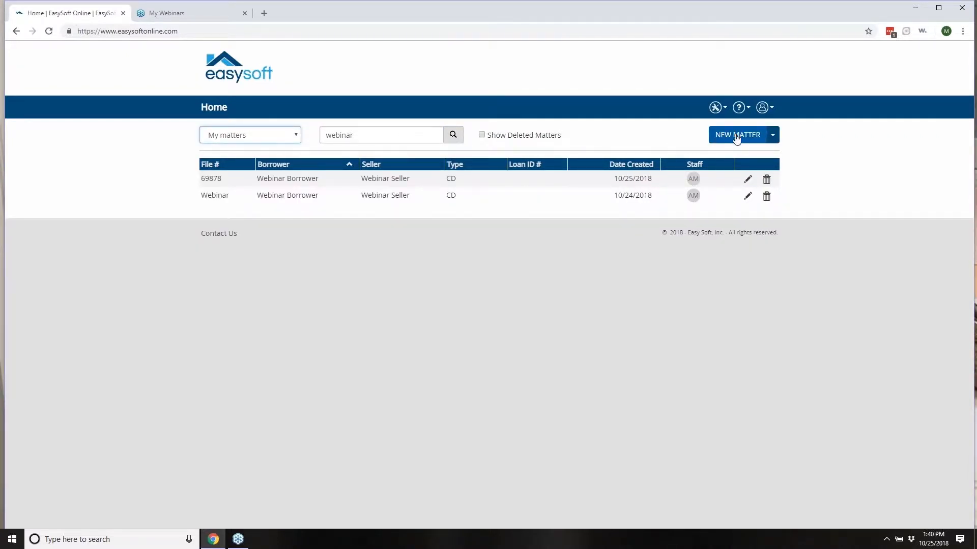
click(772, 137)
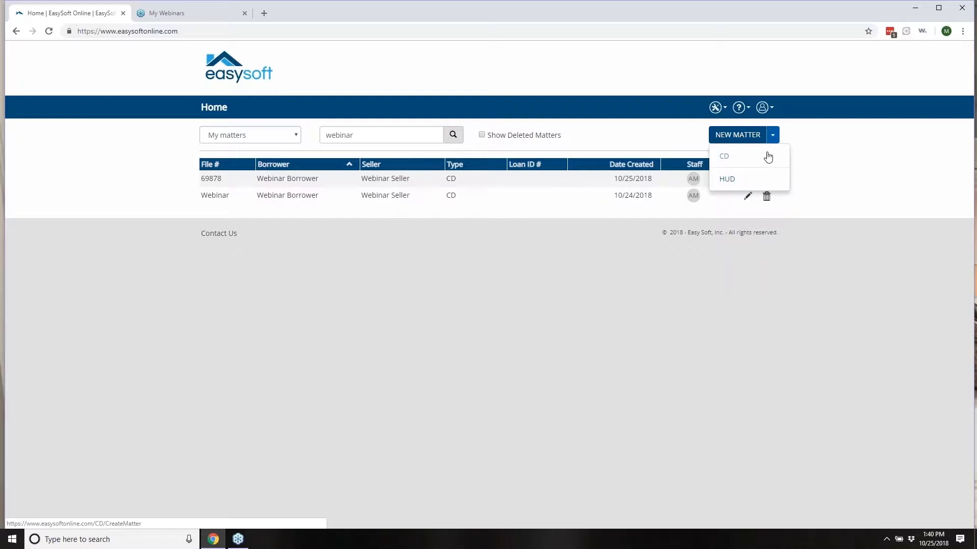
click(469, 229)
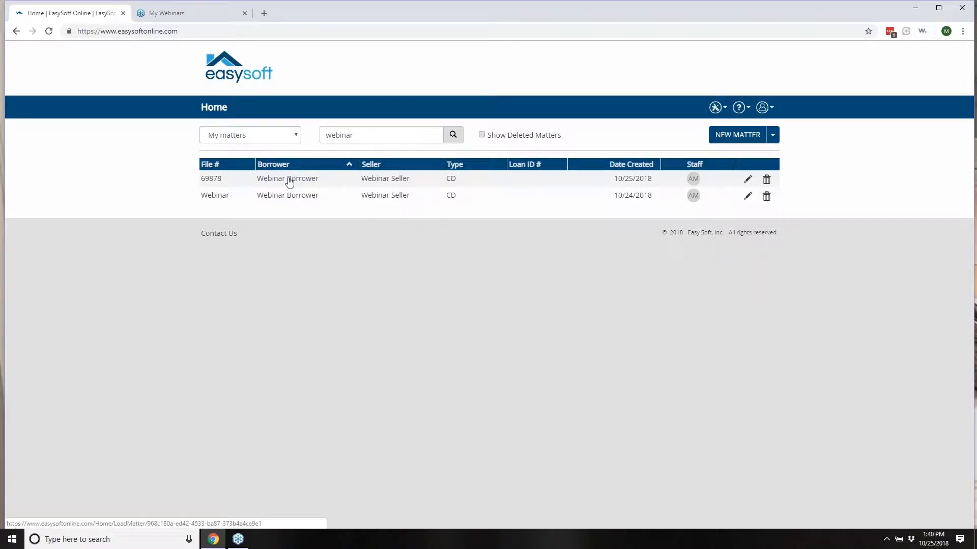
click(289, 181)
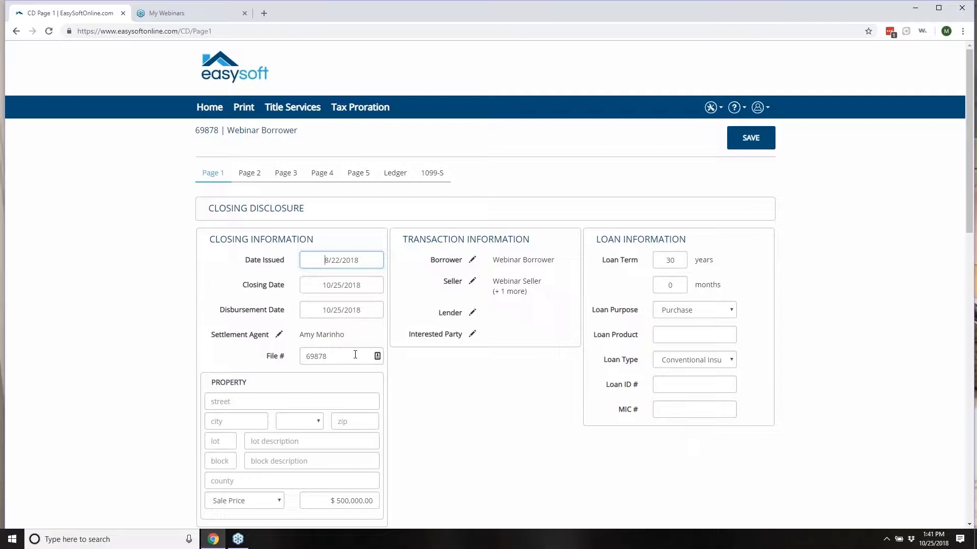
click(251, 404)
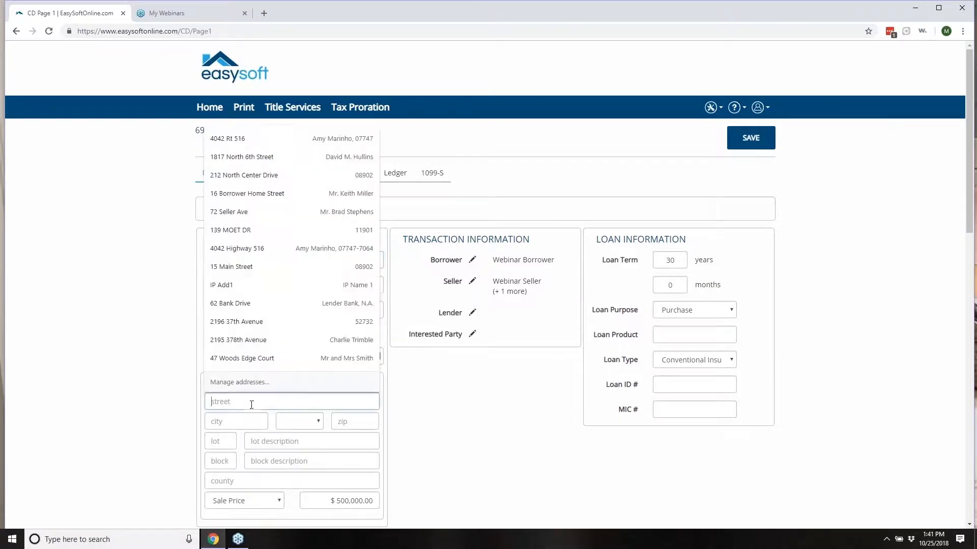
click(249, 339)
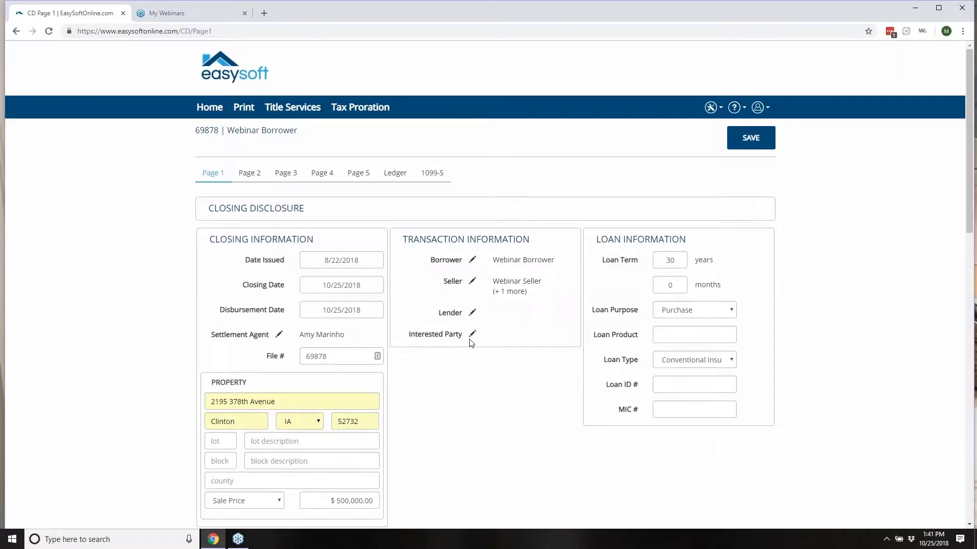
click(470, 261)
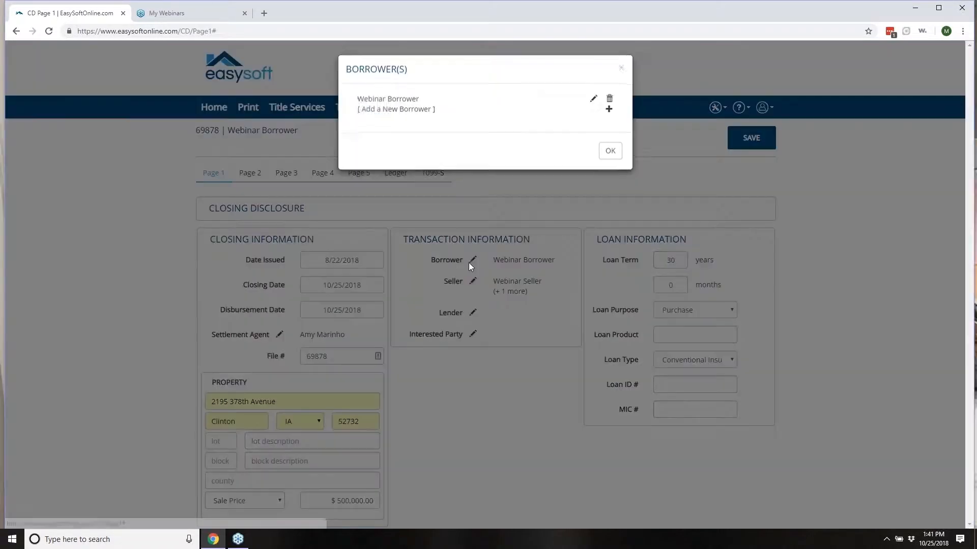
click(594, 100)
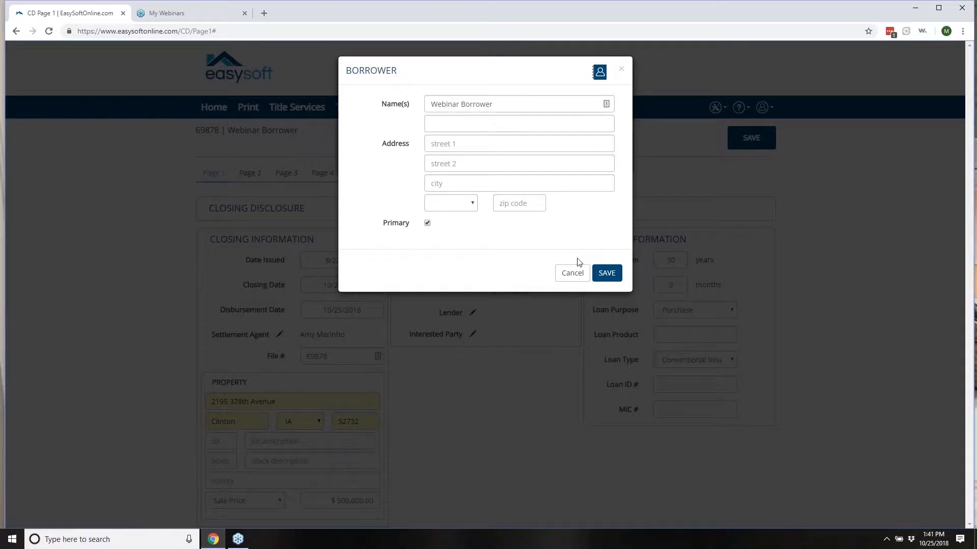
click(609, 275)
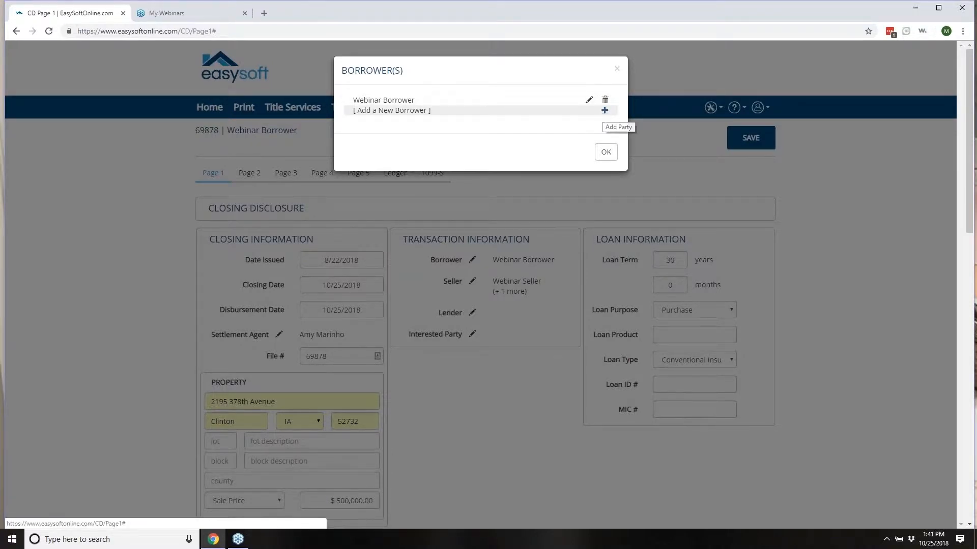
click(617, 65)
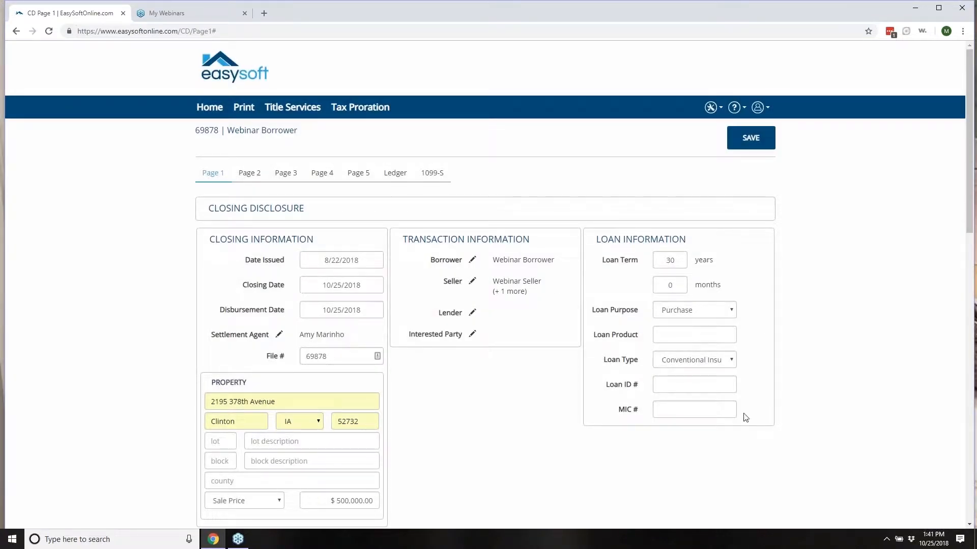
click(677, 310)
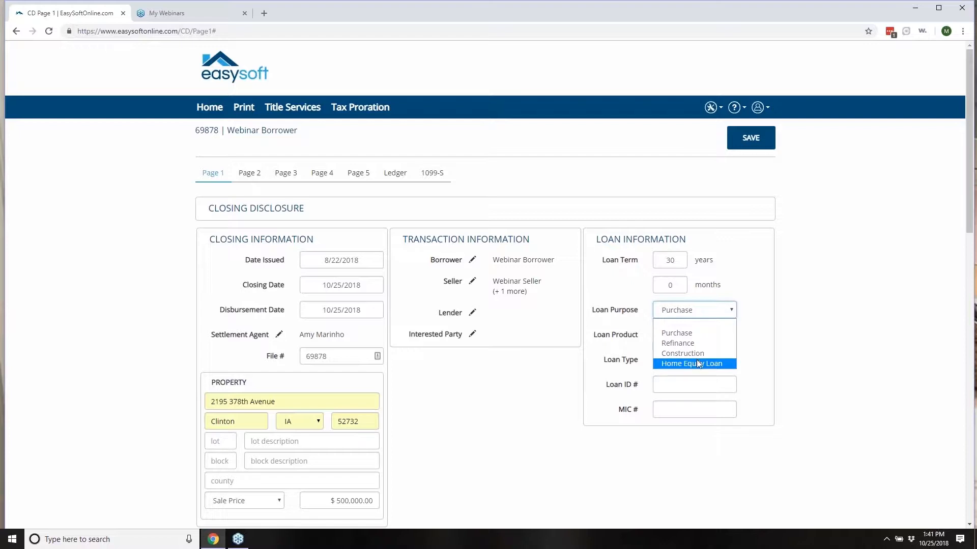
click(683, 335)
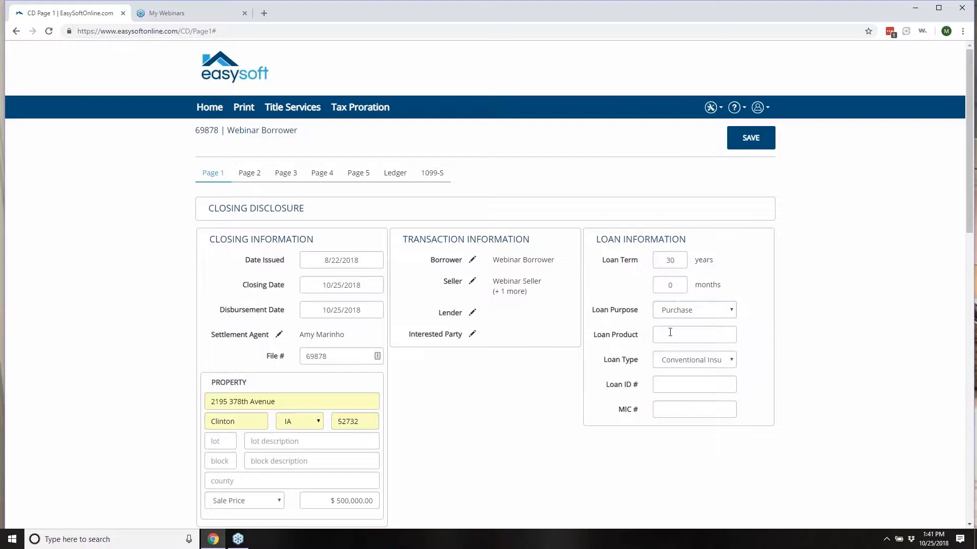
click(673, 338)
text(fi)
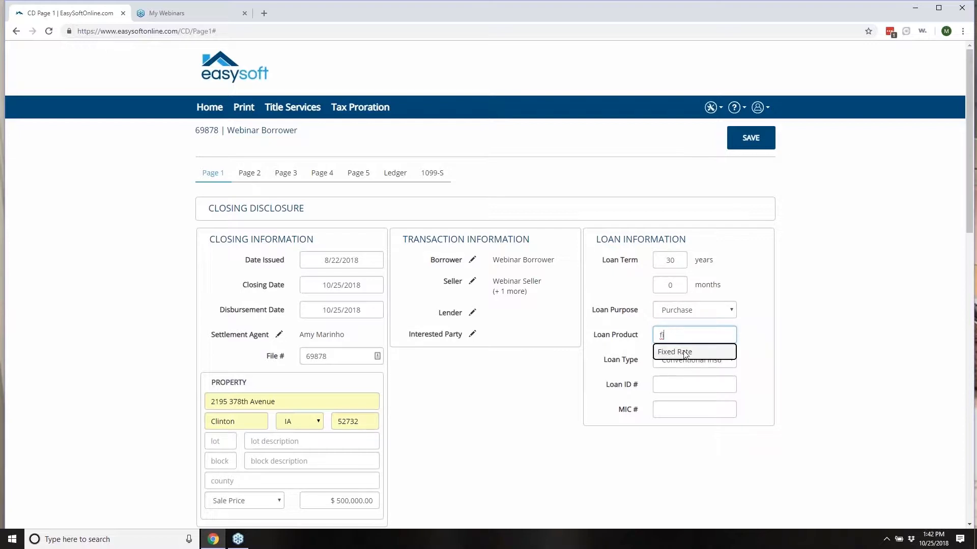
click(672, 352)
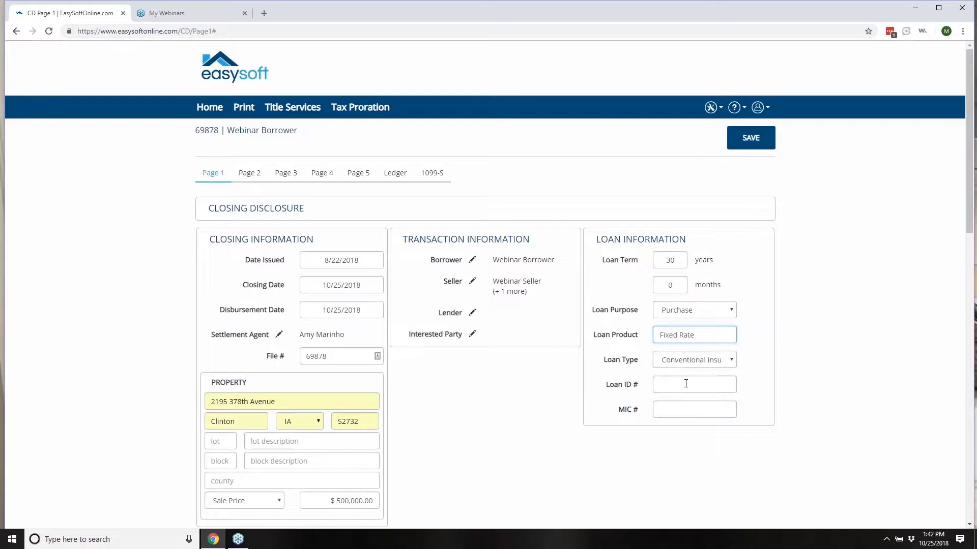
click(732, 359)
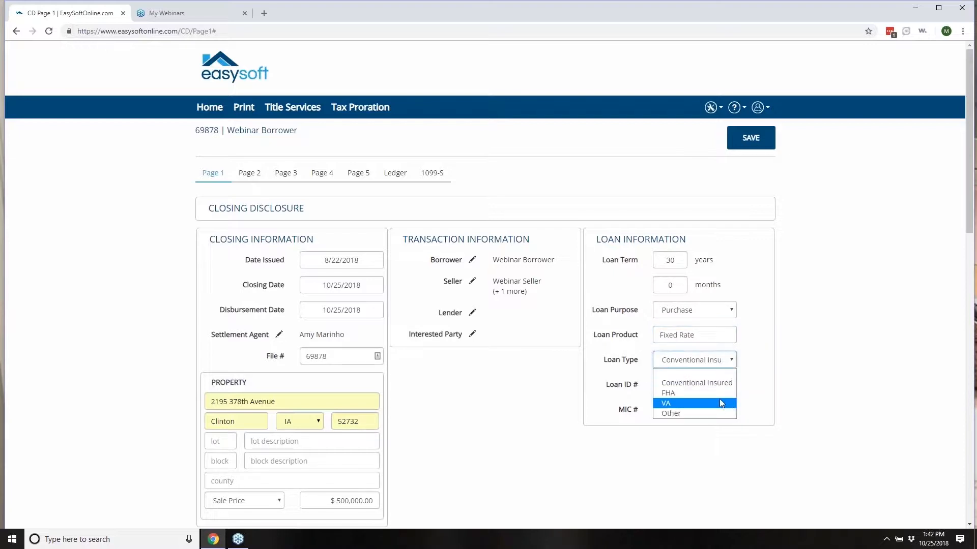
click(717, 437)
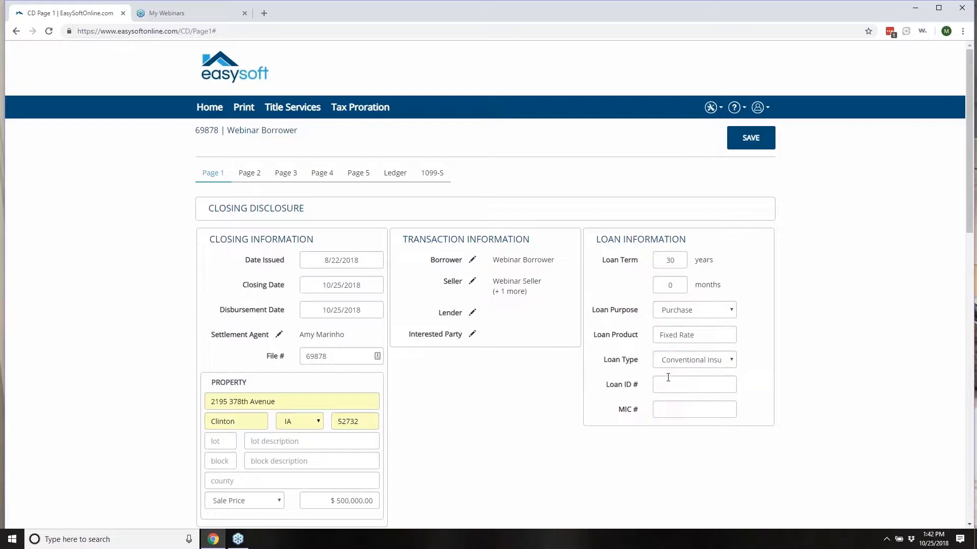
scroll(436, 321, down, 2)
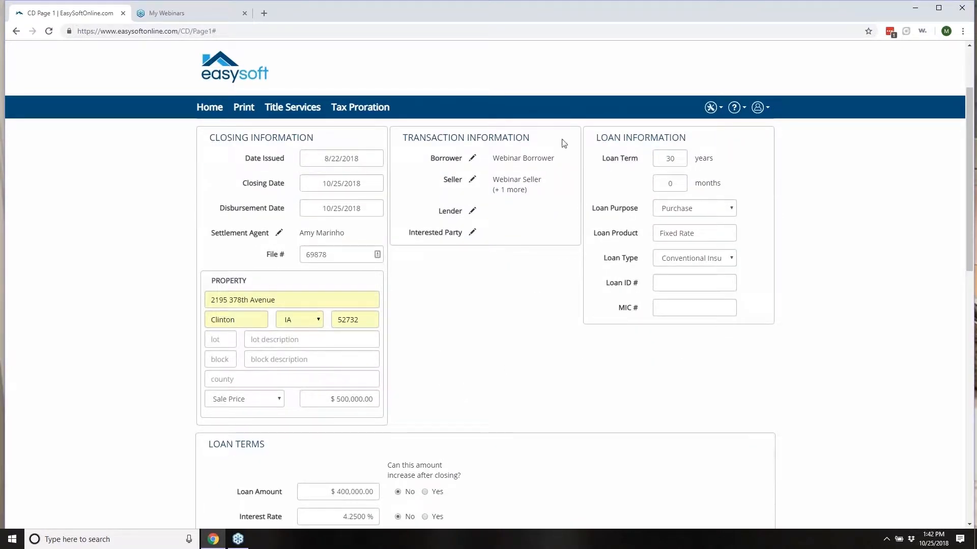
click(276, 398)
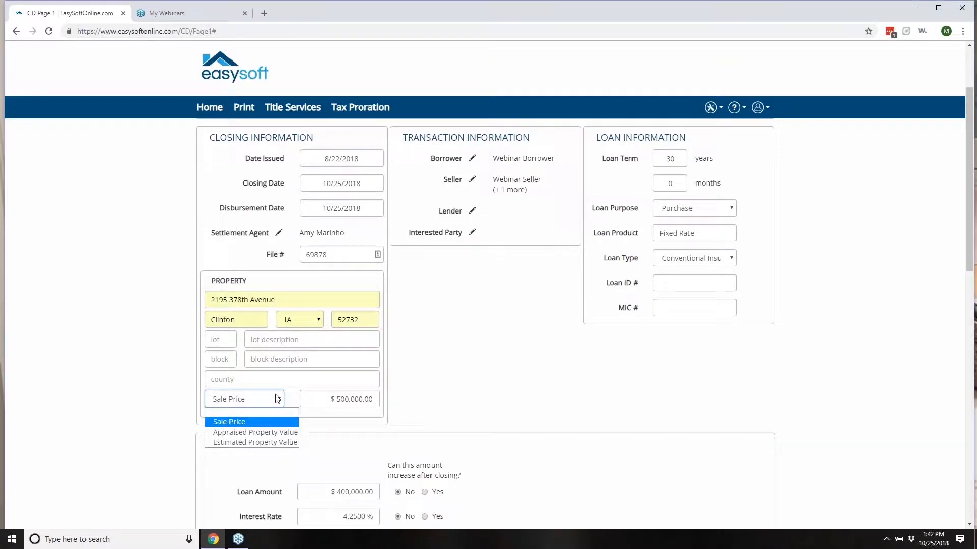
click(334, 400)
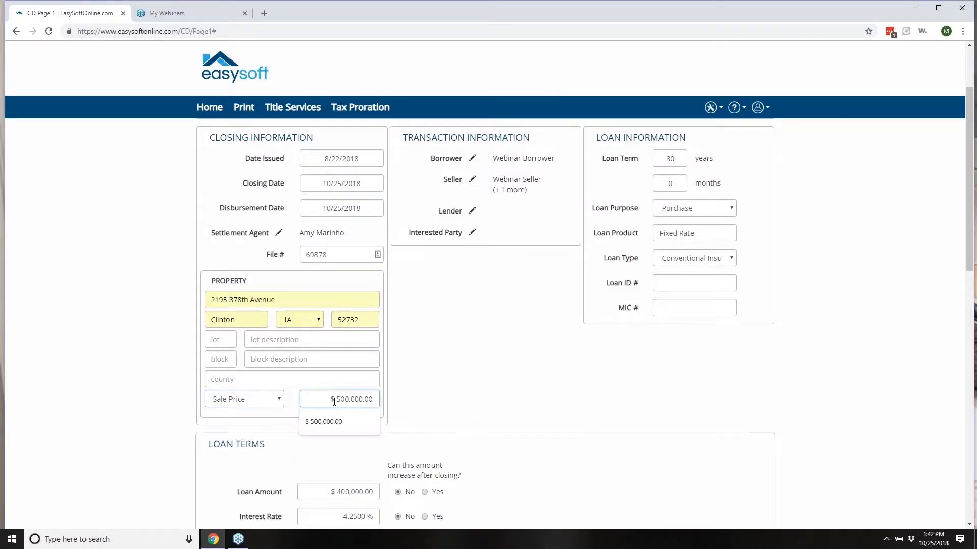
click(430, 400)
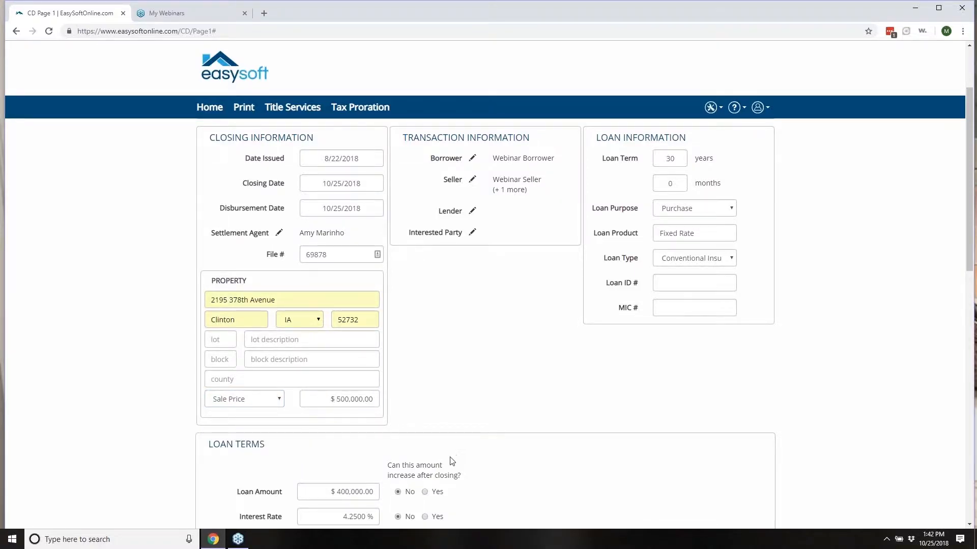
scroll(454, 455, down, 3)
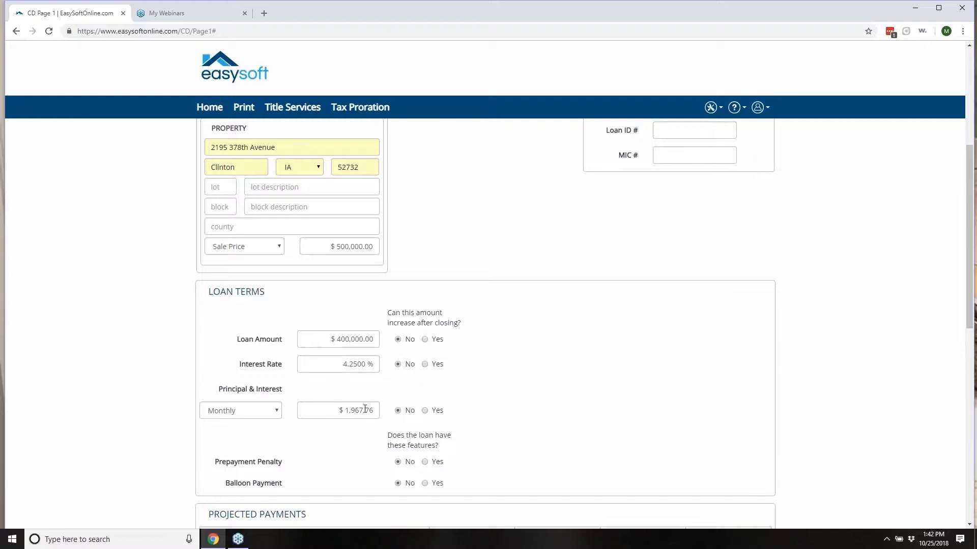
click(274, 410)
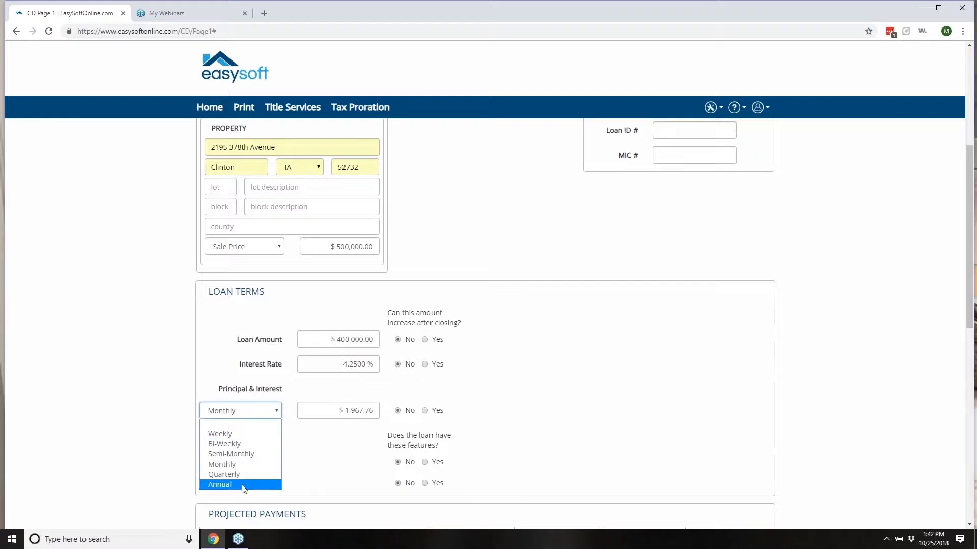
click(228, 435)
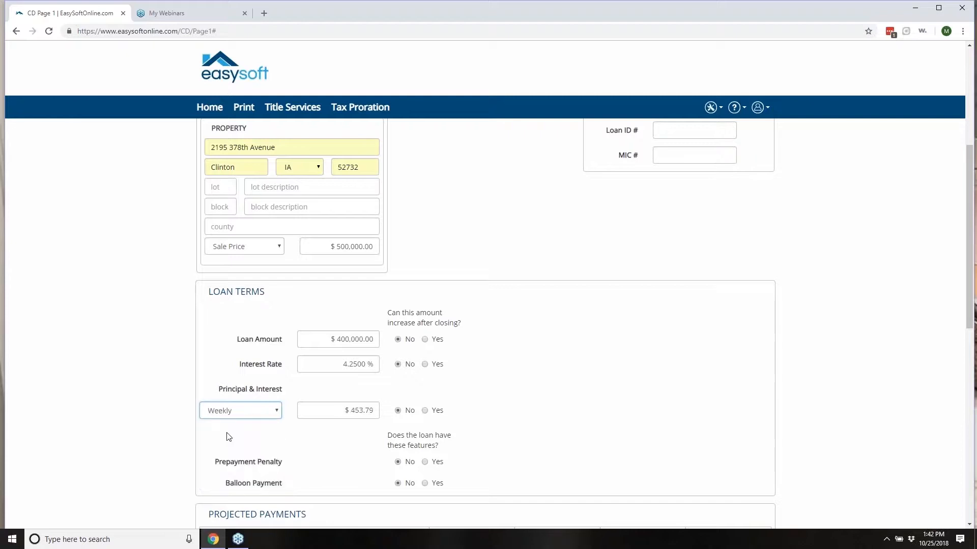
click(277, 411)
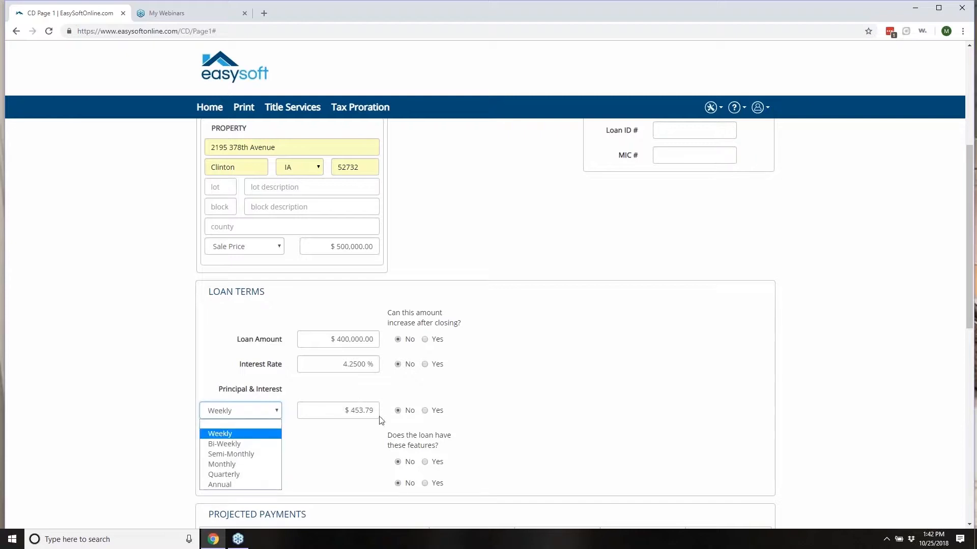
click(238, 465)
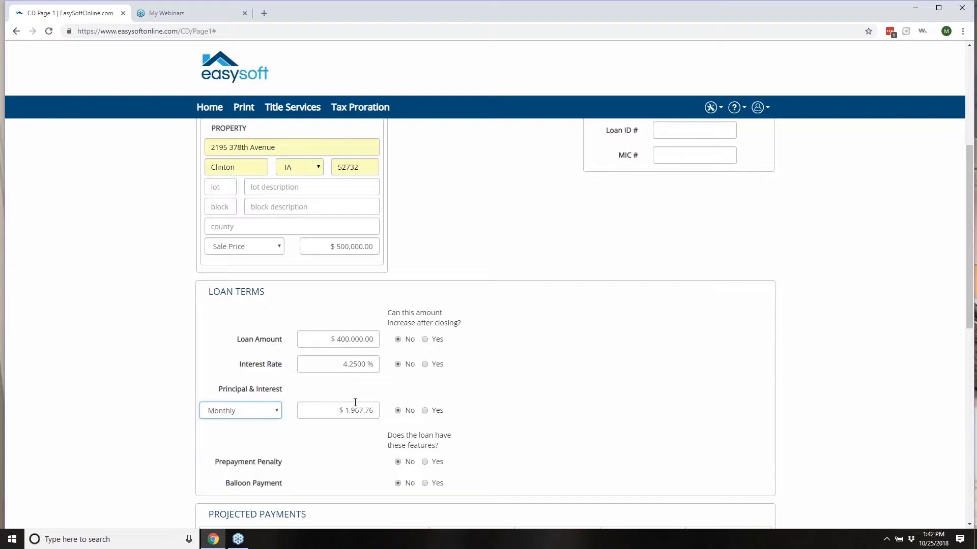
Step: Tick Final Balloon Payment and Range of Payments for Period 2, then review the projected payments
scroll(313, 409, down, 4)
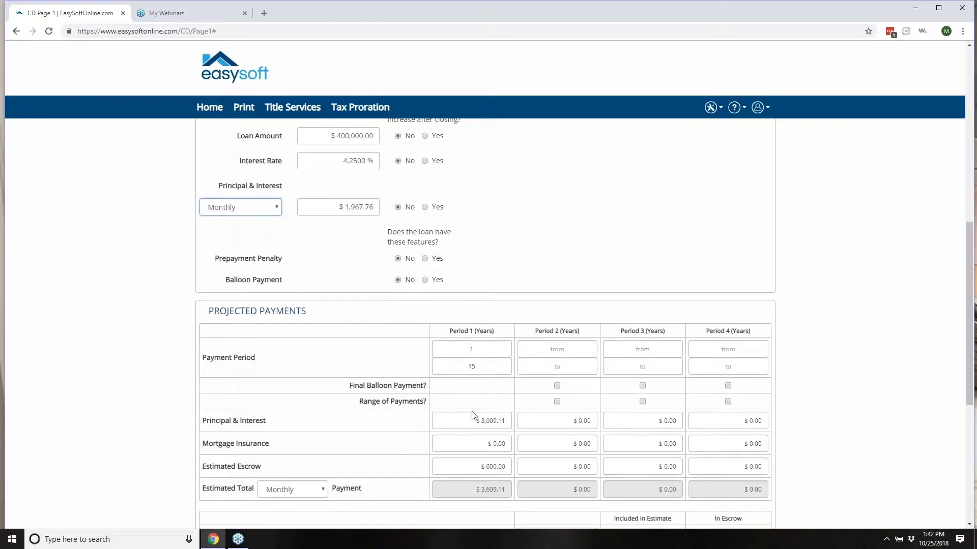
click(556, 386)
click(557, 401)
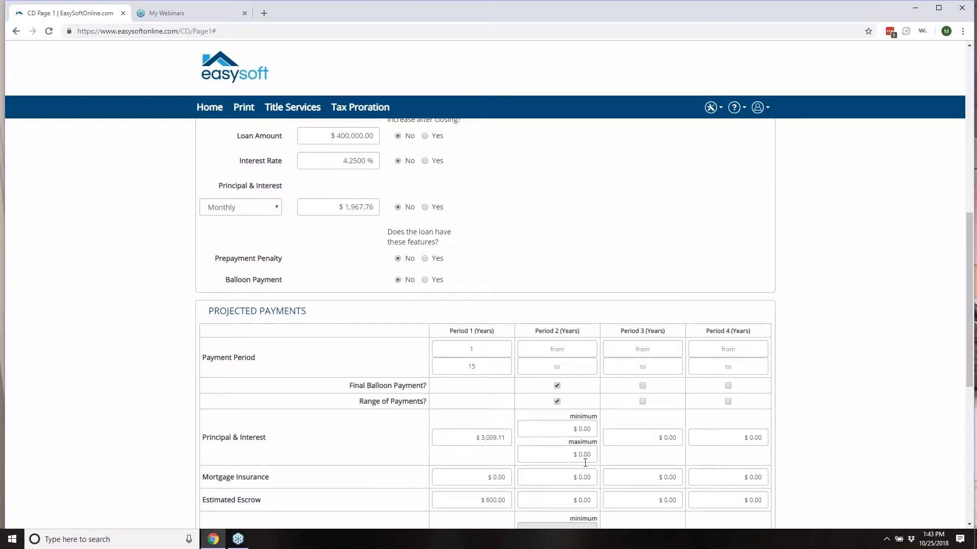
scroll(585, 457, down, 1)
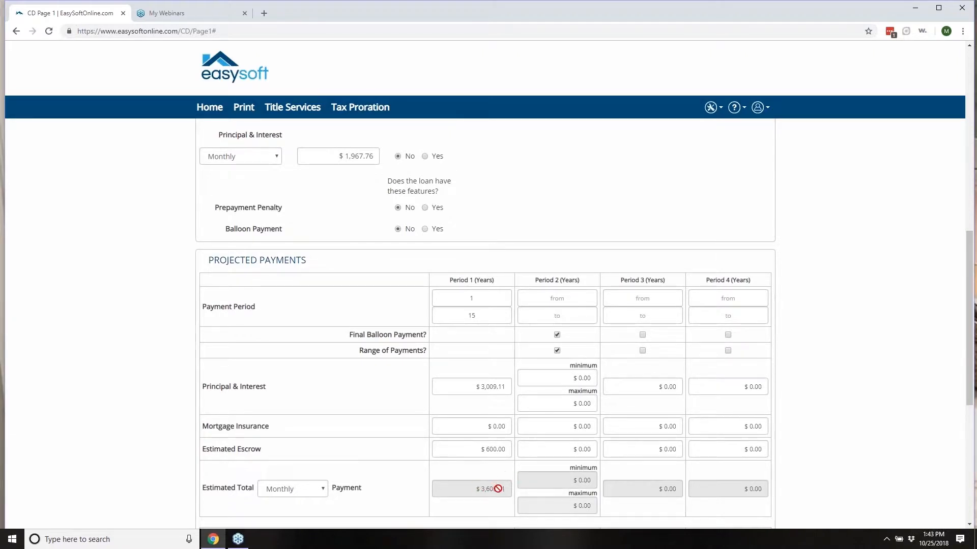
scroll(495, 477, down, 2)
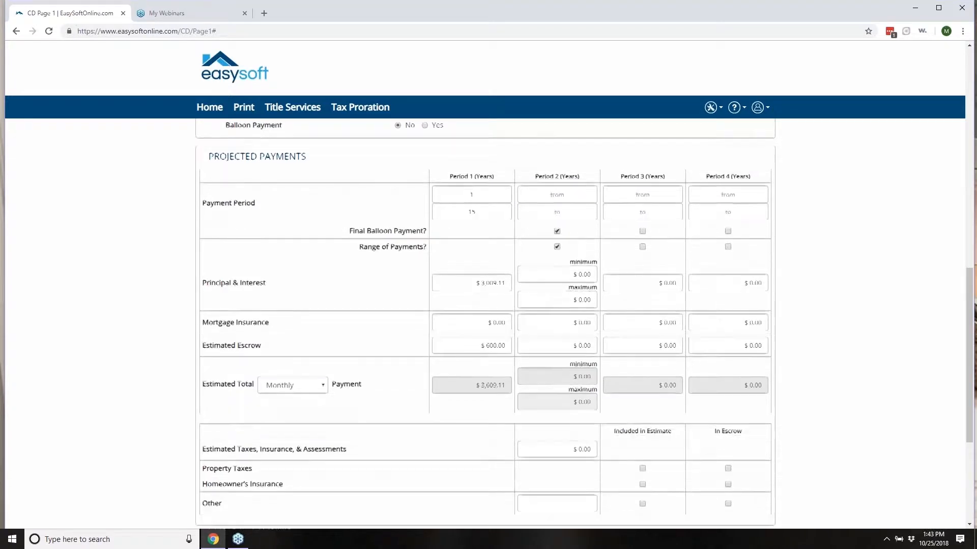
scroll(529, 333, down, 1)
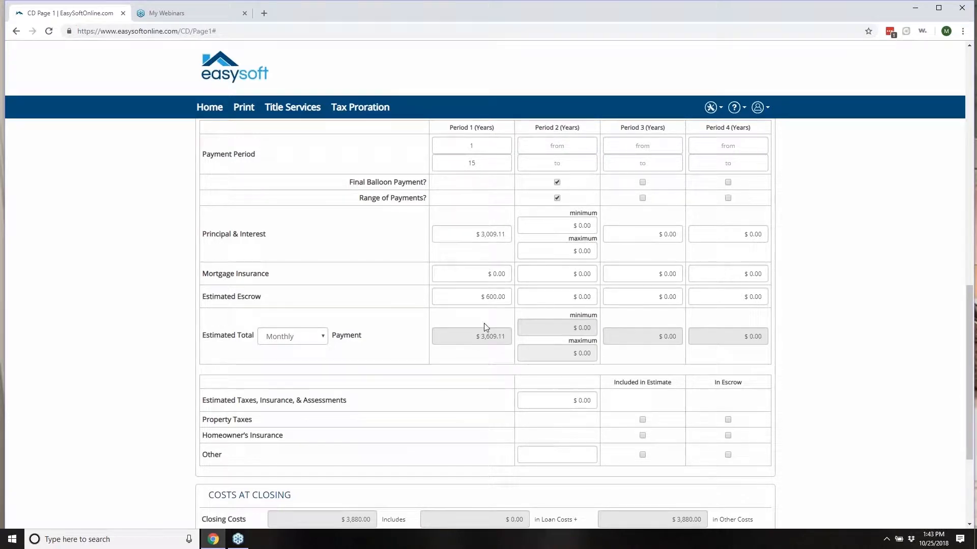
scroll(486, 328, down, 2)
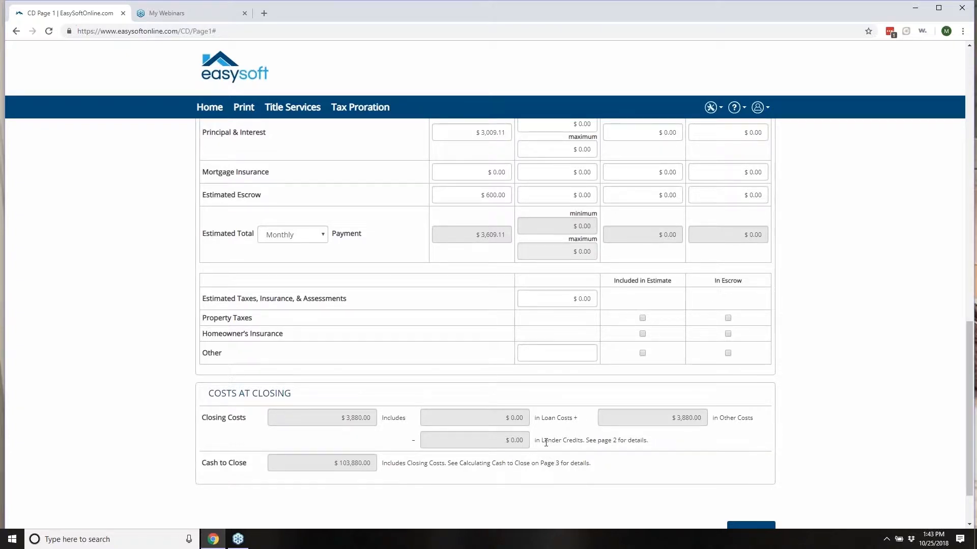
scroll(546, 443, up, 12)
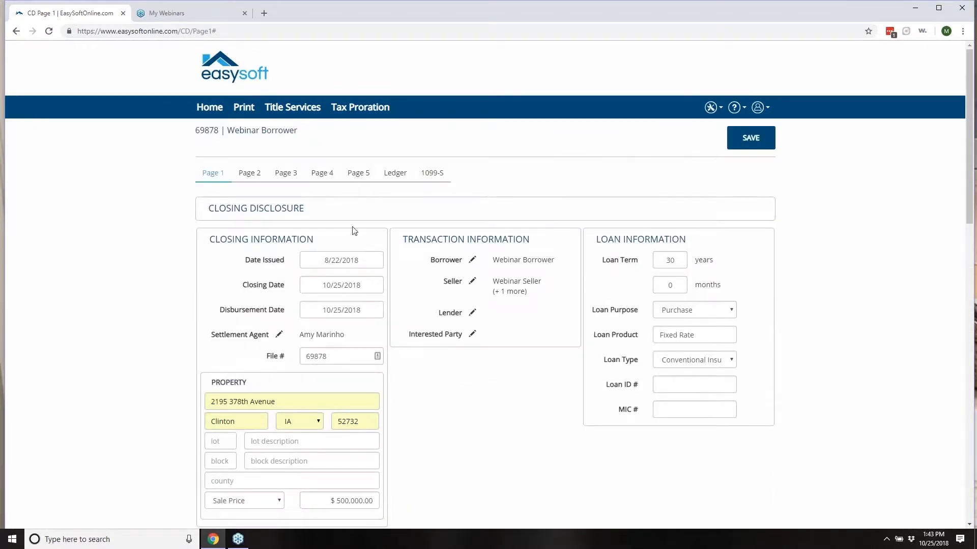
Step: Switch to Closing Disclosure Page 2 and look over the Loan Costs and Other Costs sections
click(252, 175)
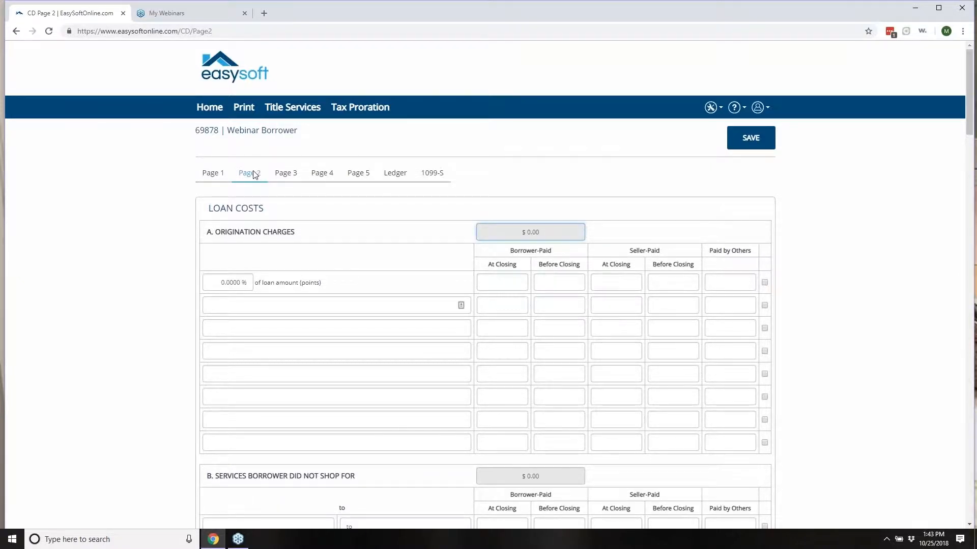
scroll(376, 433, down, 2)
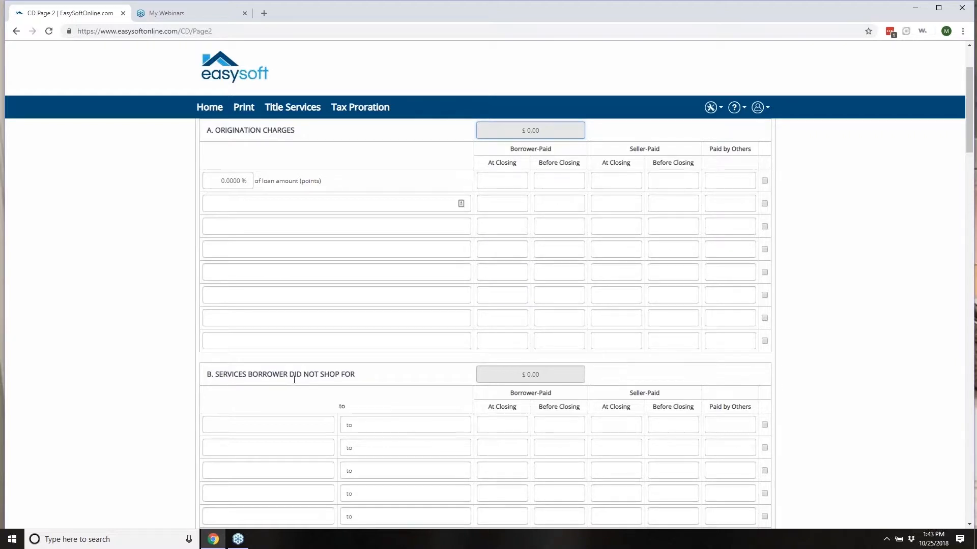
scroll(306, 381, down, 6)
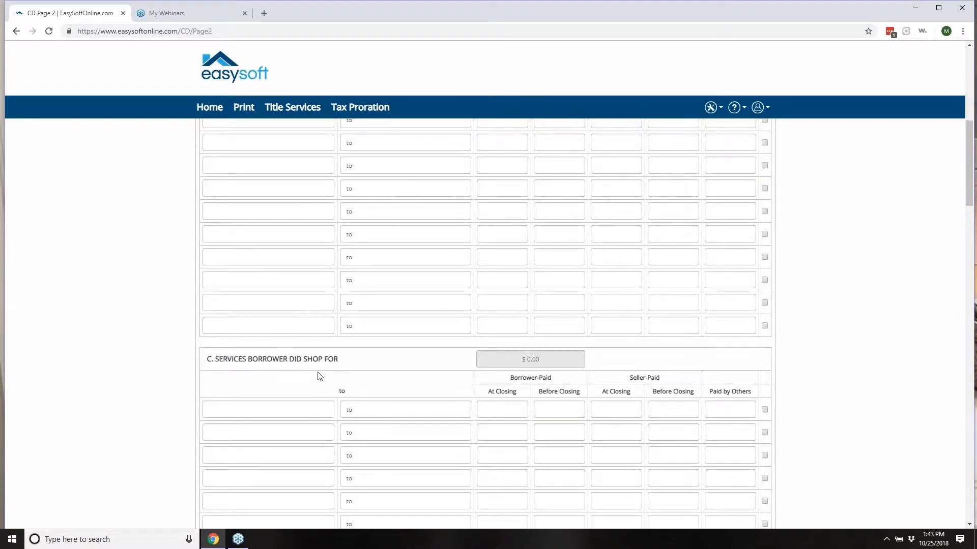
scroll(320, 381, down, 8)
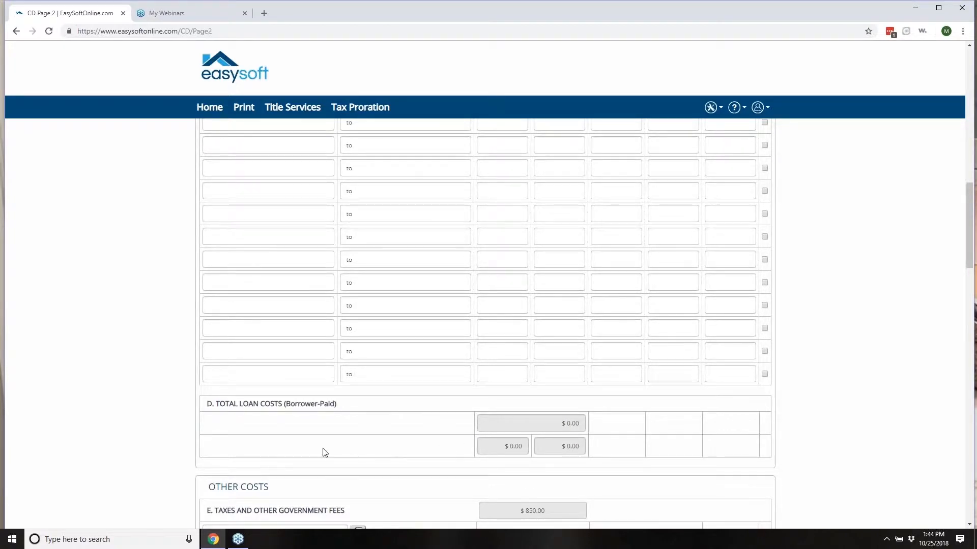
scroll(305, 451, down, 2)
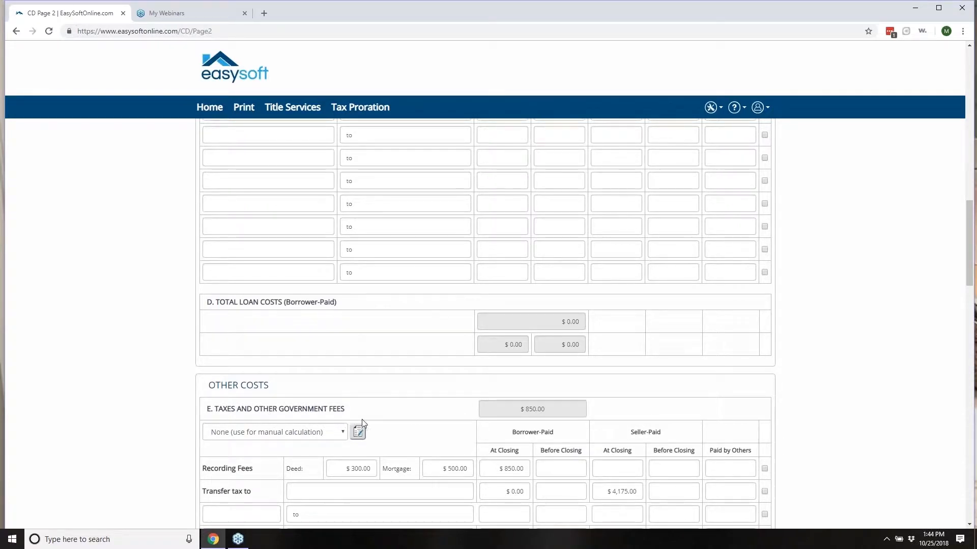
scroll(355, 406, up, 13)
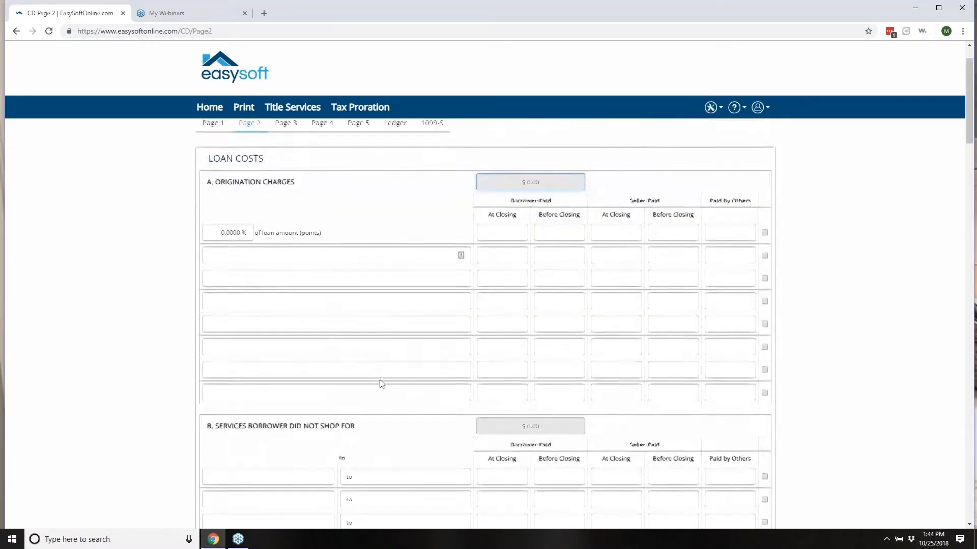
scroll(382, 384, up, 1)
Step: Enter 4.25% origination points, yielding a $17,000.00 borrower-paid charge
drag(215, 285, 293, 284)
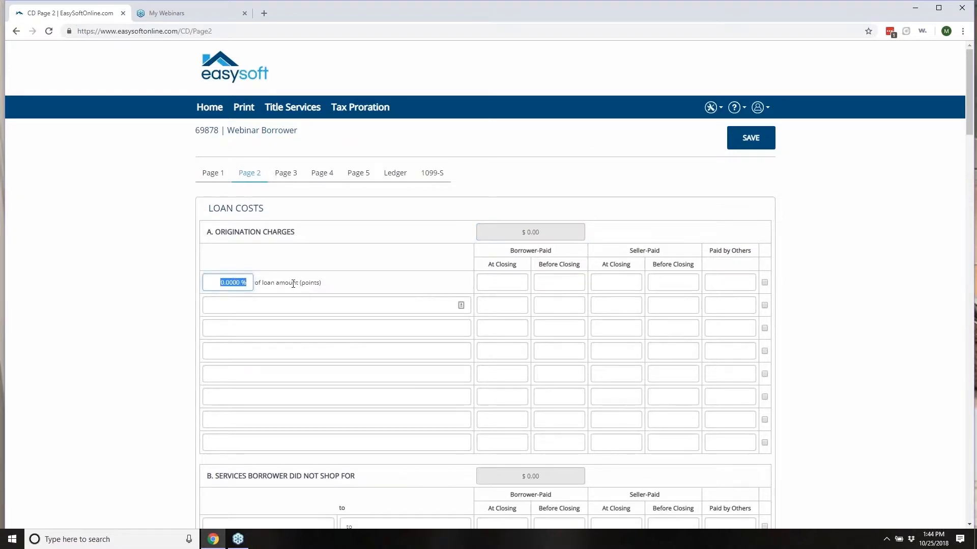
text(4.25)
key(Tab)
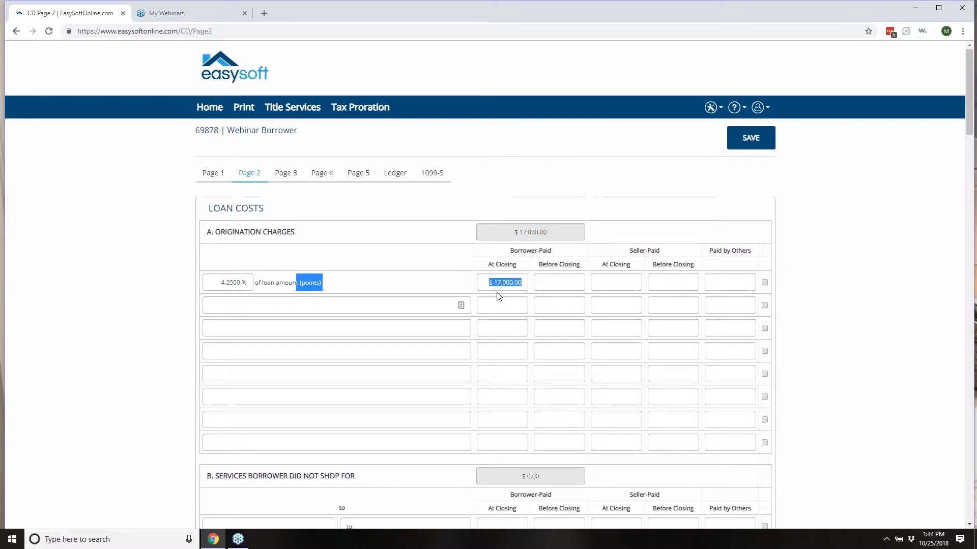
scroll(490, 292, down, 5)
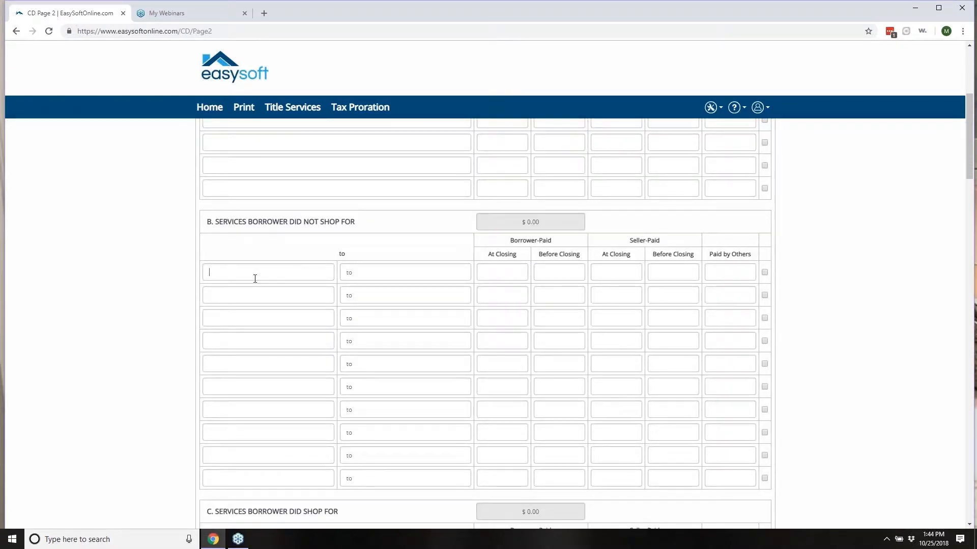
Step: Add a $100 Appraisal Fee and a $200 Tax Monitoring Fee to section B, borrower-paid at closing
click(253, 281)
text(a)
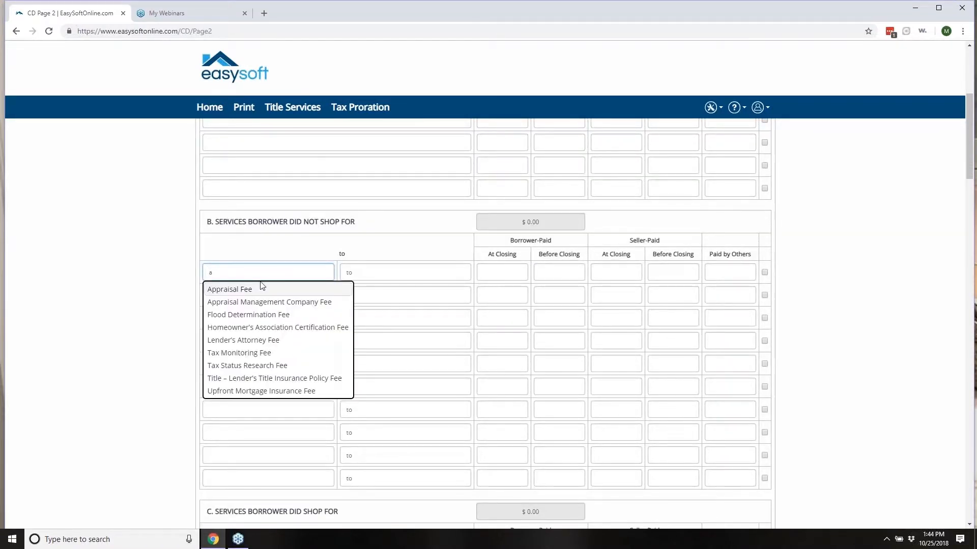
click(261, 286)
click(222, 297)
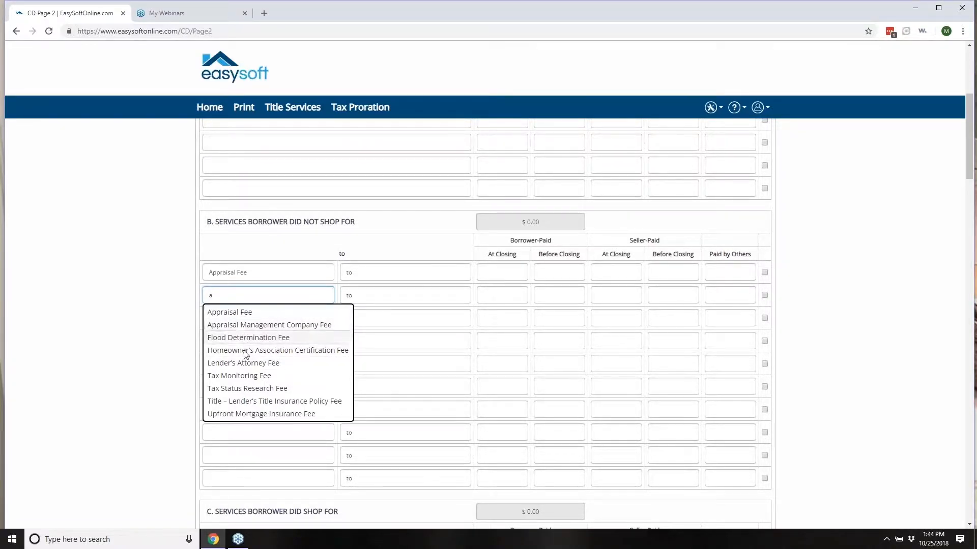
click(244, 376)
click(502, 273)
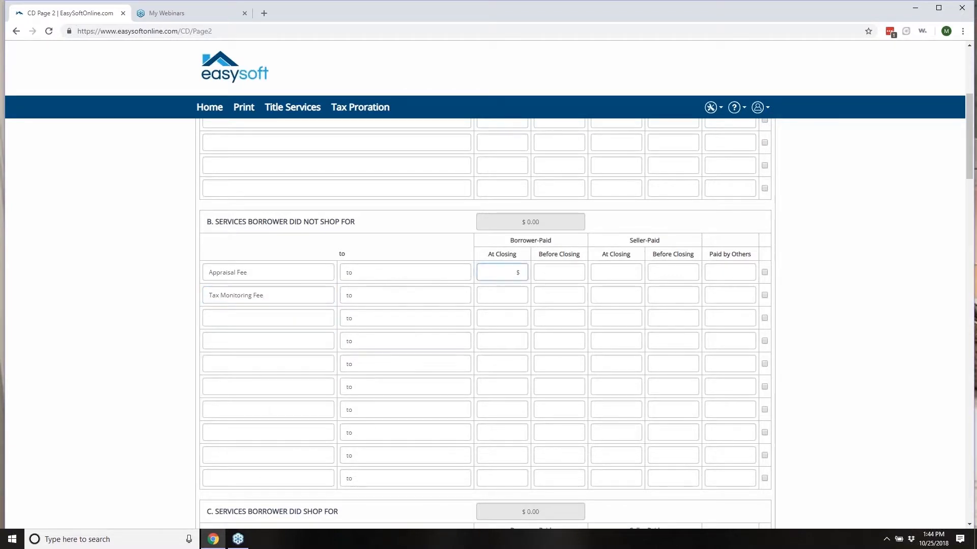
text(100)
click(510, 292)
text(200)
scroll(294, 368, down, 3)
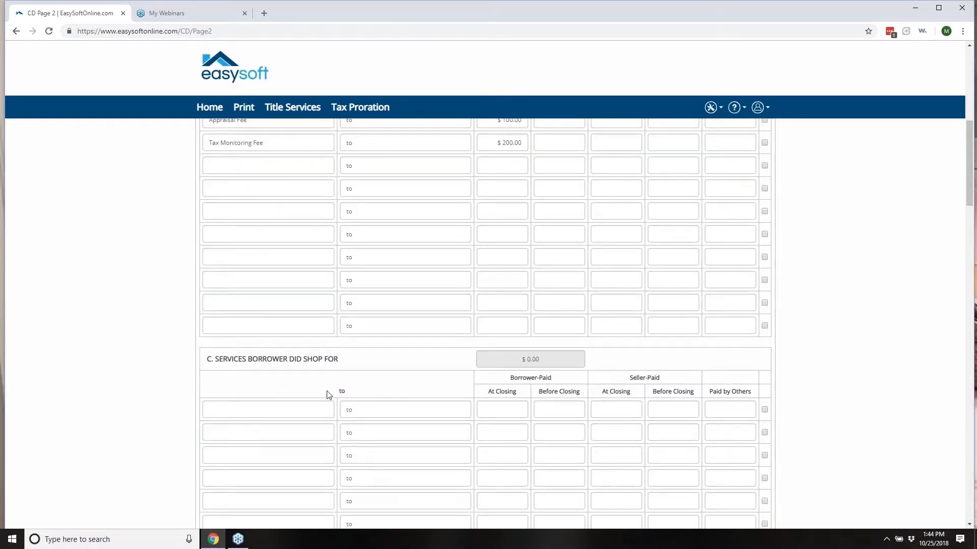
Step: Add two Title – Closing Agent Fee rows in section C, borrower-paid at closing $300 and $400
scroll(325, 386, down, 2)
click(307, 311)
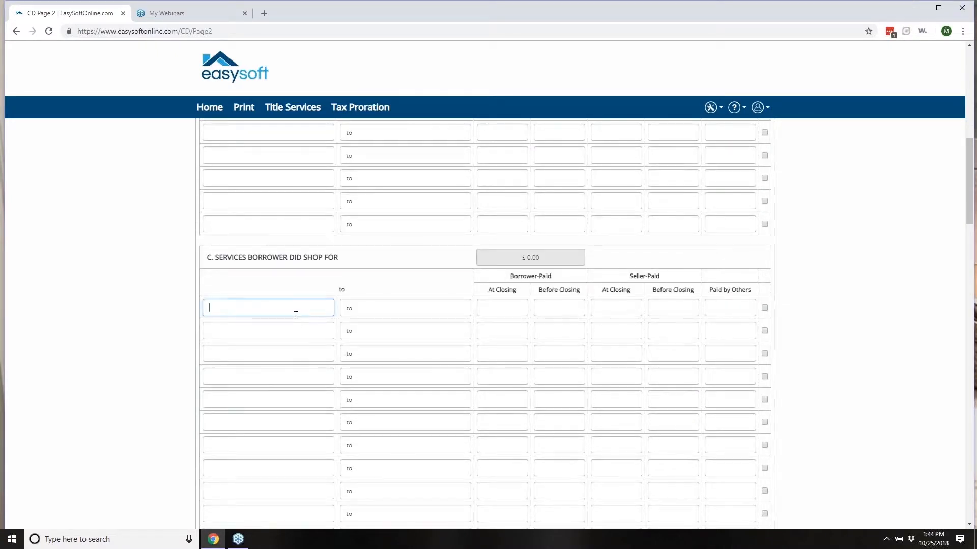
text(t)
click(235, 338)
click(241, 331)
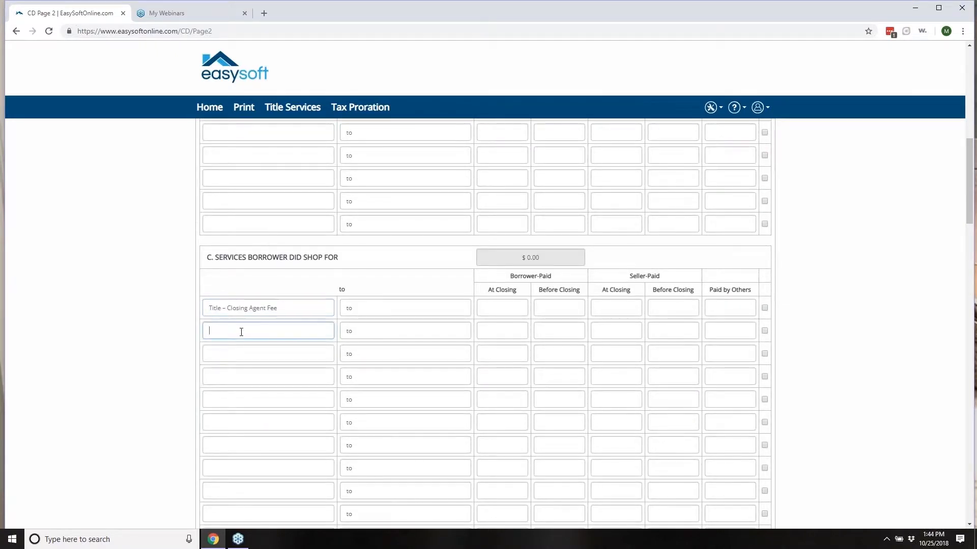
text(t)
click(254, 361)
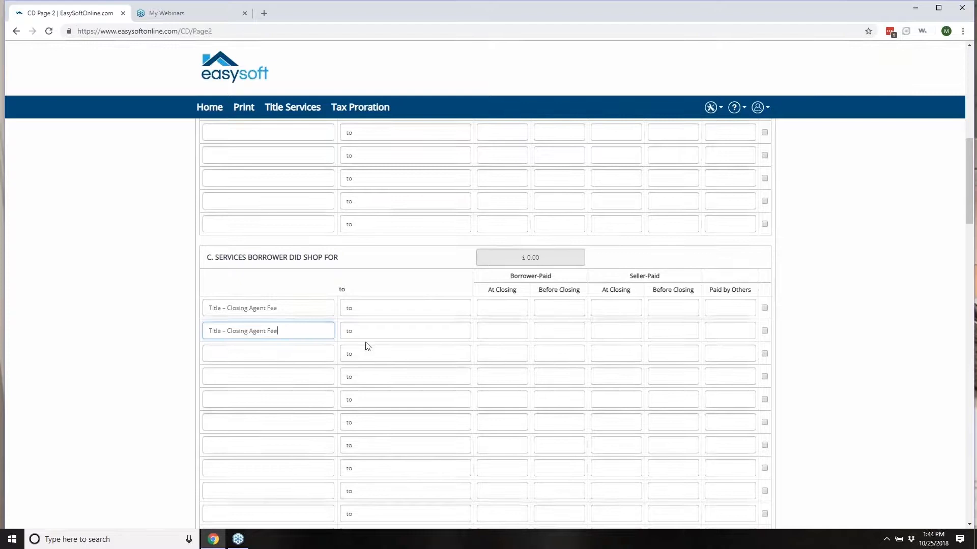
click(507, 311)
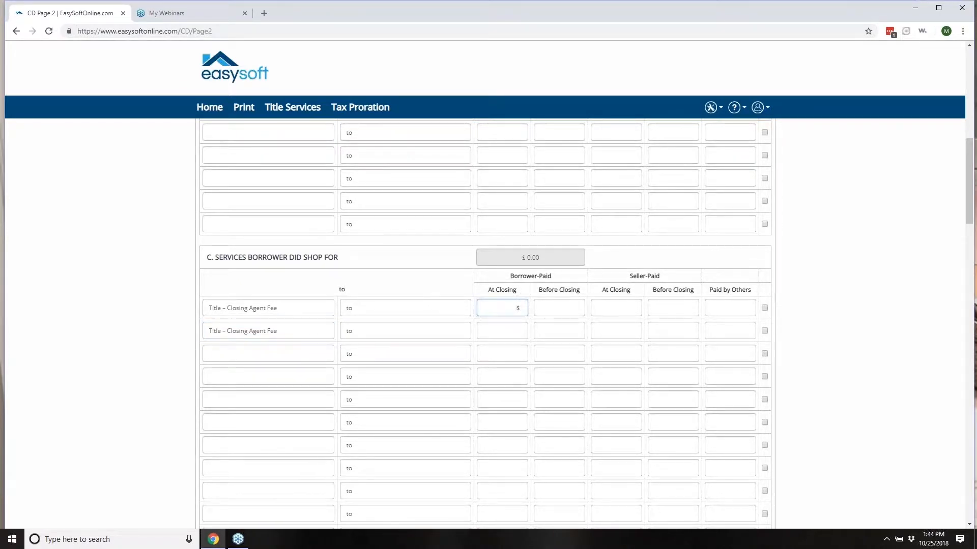
click(515, 331)
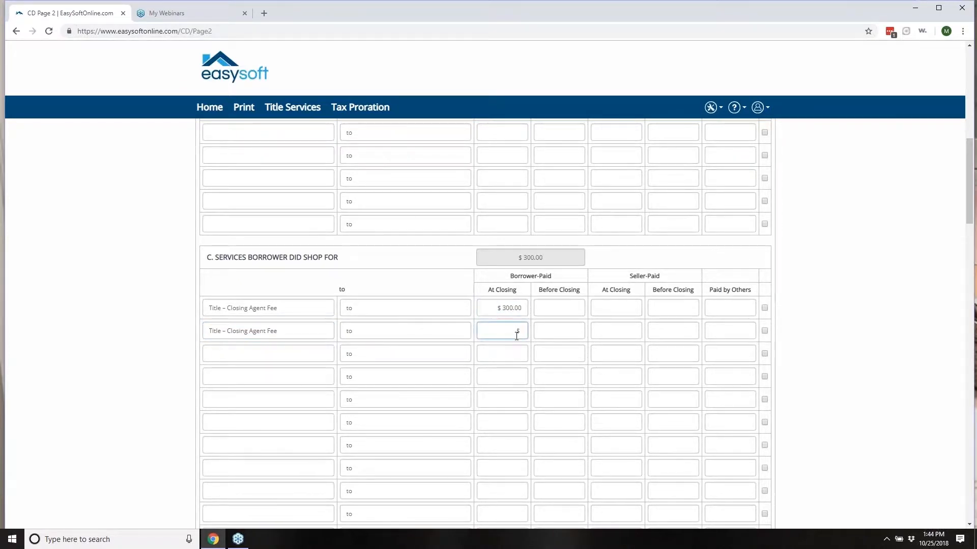
text(400)
click(496, 361)
Step: Give the first title fee $100 seller-paid at closing, $100 before closing, and $600 paid by others
scroll(508, 402, down, 2)
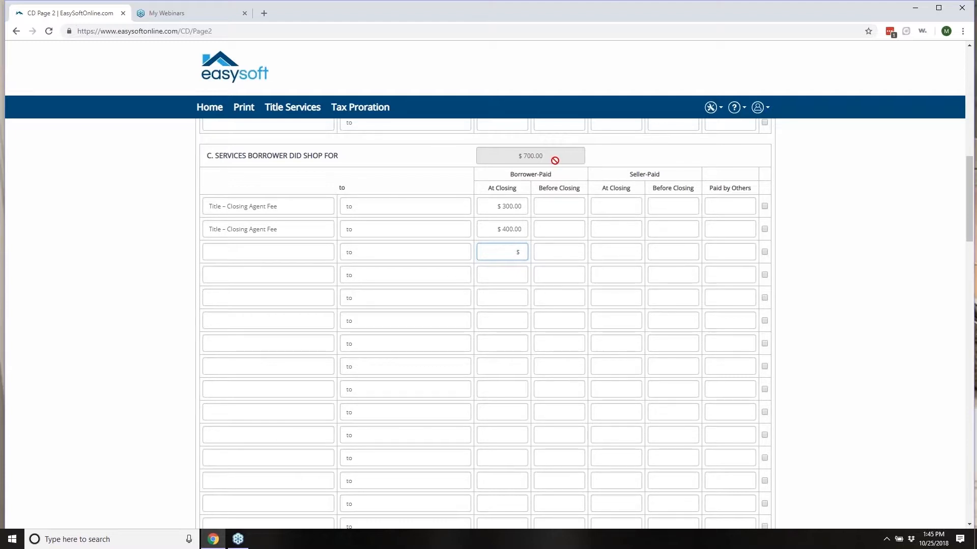
click(622, 205)
text(100)
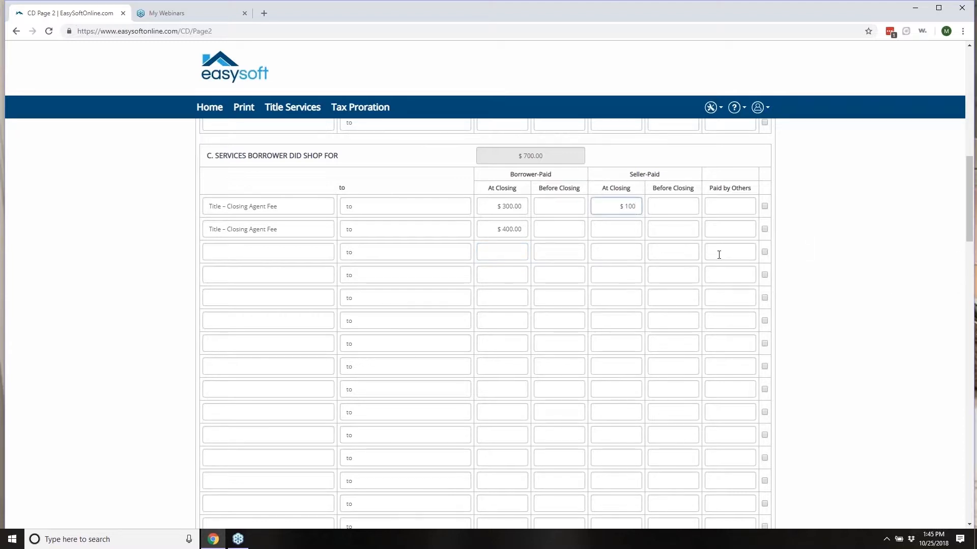
click(678, 221)
click(685, 206)
text(100)
key(Tab)
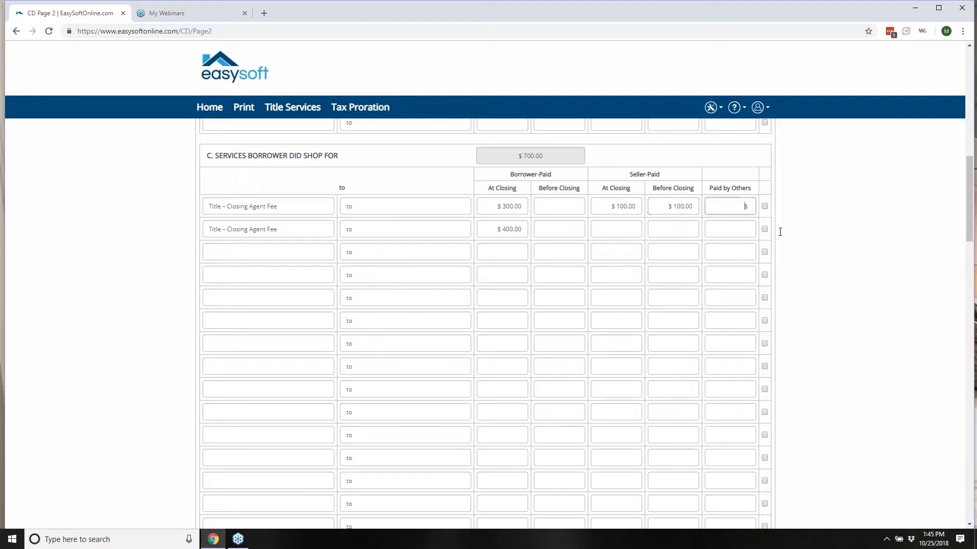
text(600)
click(732, 298)
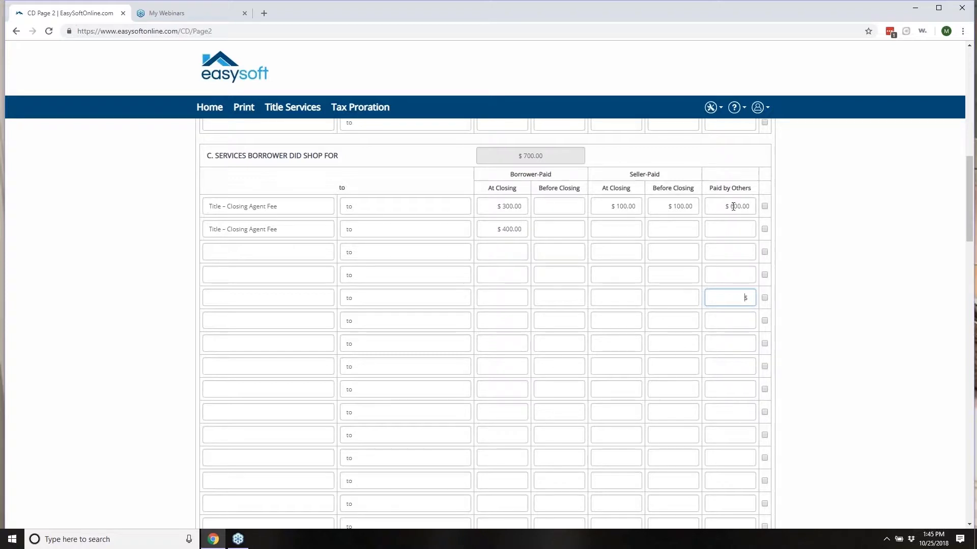
scroll(727, 218, down, 4)
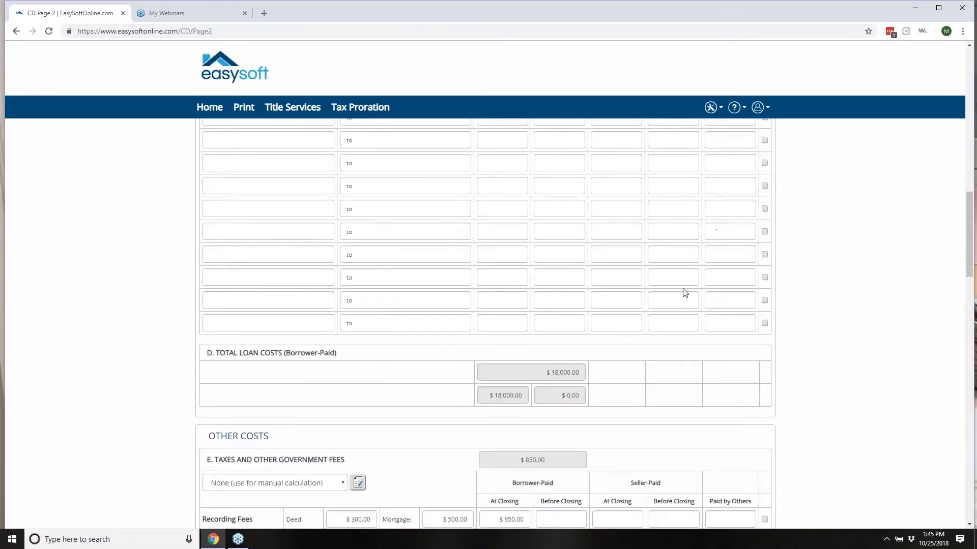
Step: Choose NJ (Residential - Standard) as section E's tax calculation and open its recording charges details
scroll(666, 308, down, 1)
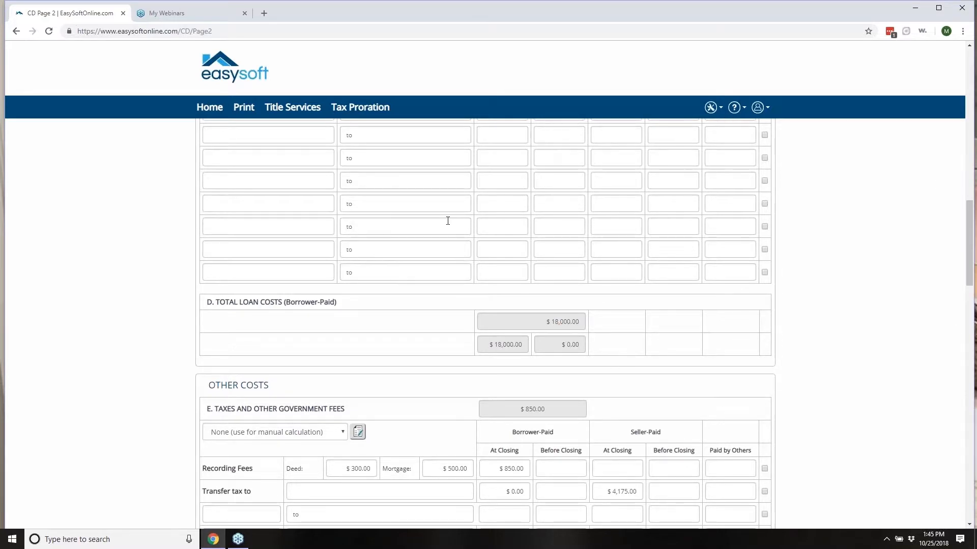
scroll(448, 274, down, 2)
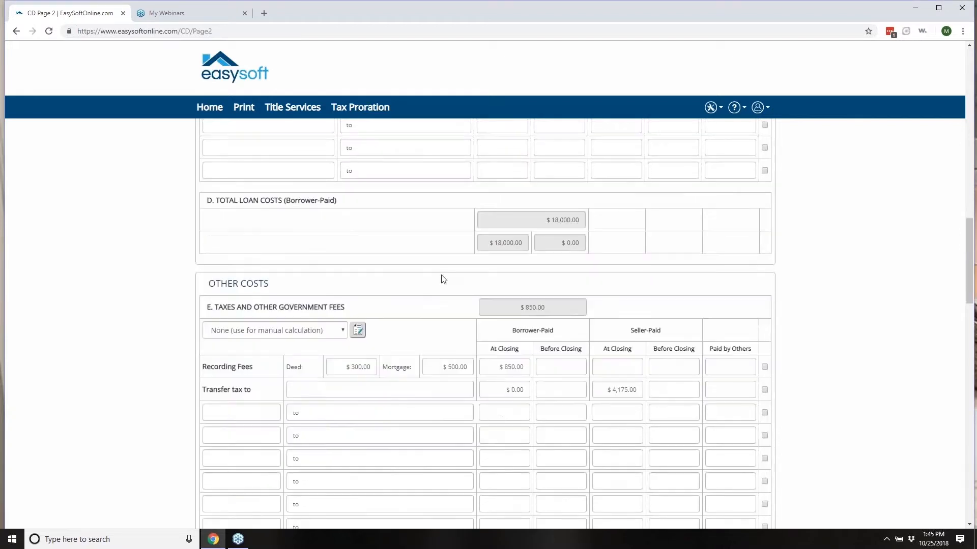
scroll(427, 284, down, 1)
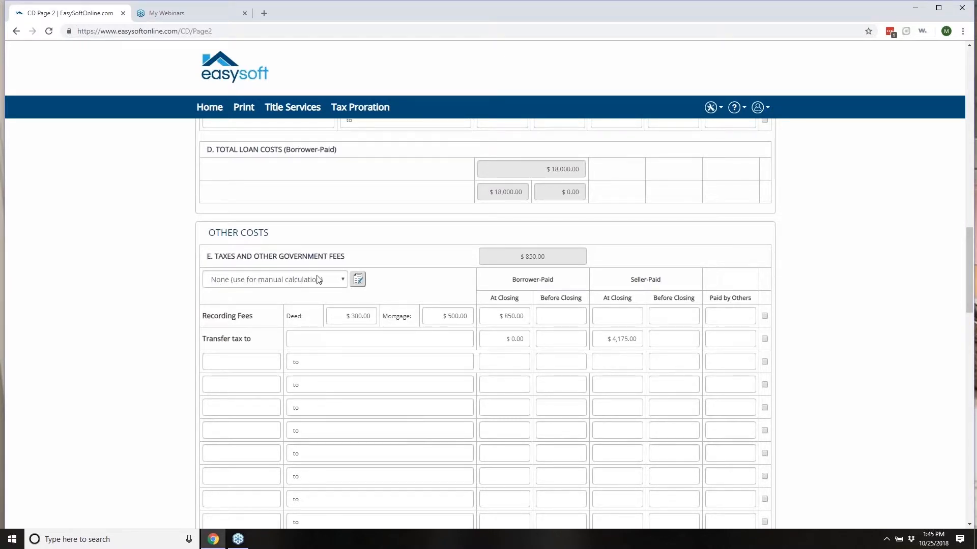
click(342, 283)
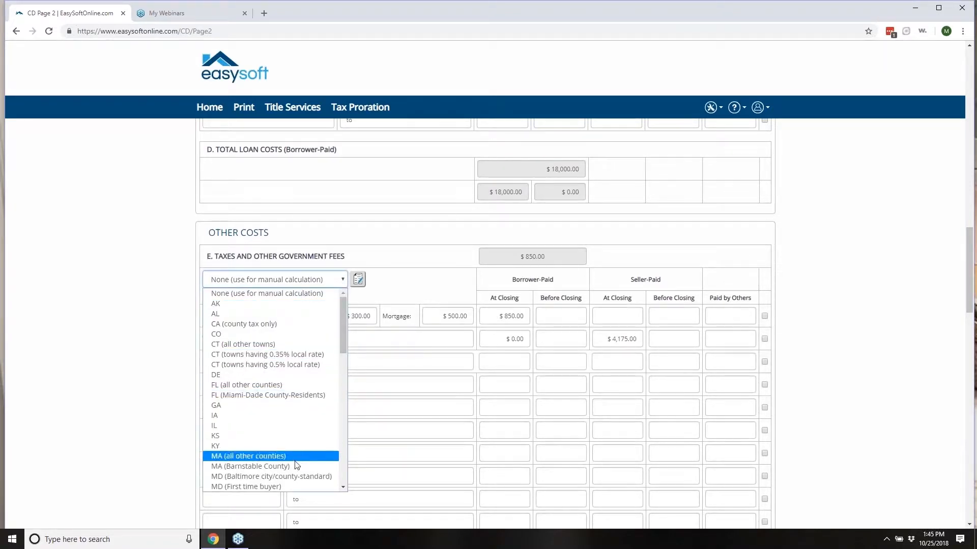
scroll(322, 415, down, 6)
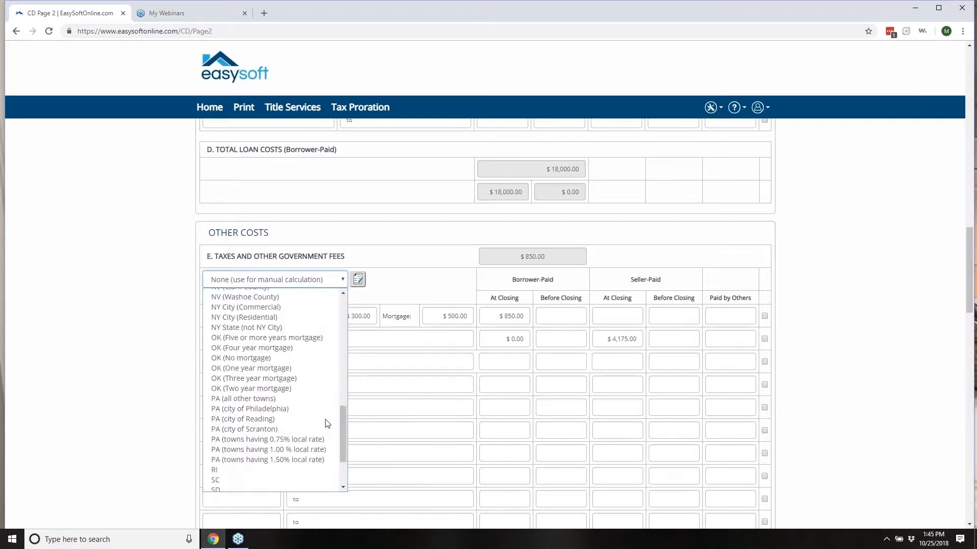
scroll(315, 407, up, 5)
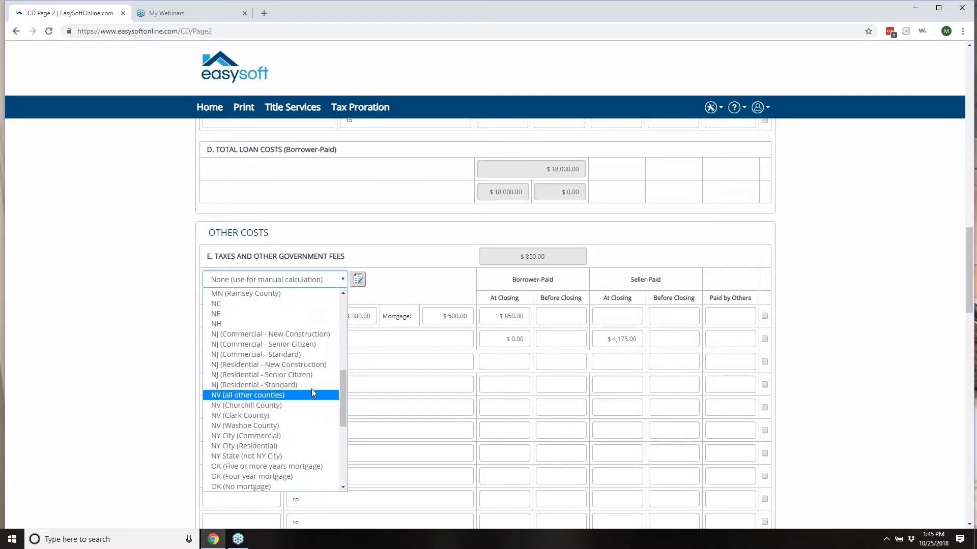
click(311, 385)
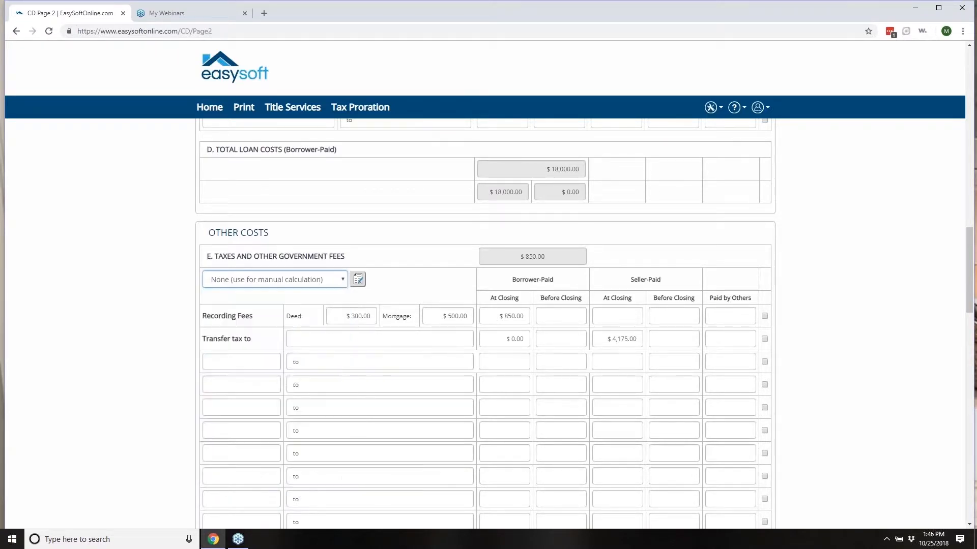
click(357, 280)
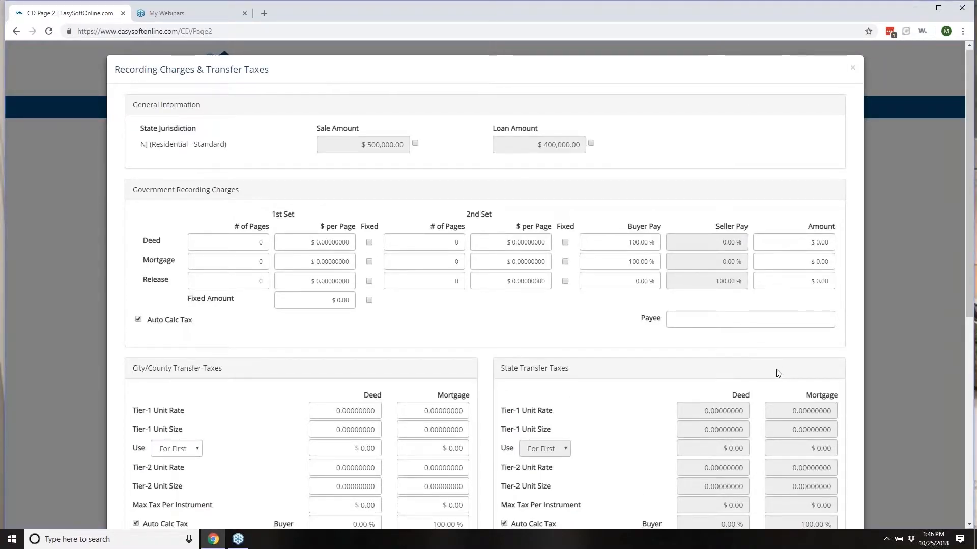
Step: Save the NJ recording charges and transfer taxes and confirm updating section E to $800.00
scroll(774, 374, down, 4)
scroll(719, 366, down, 4)
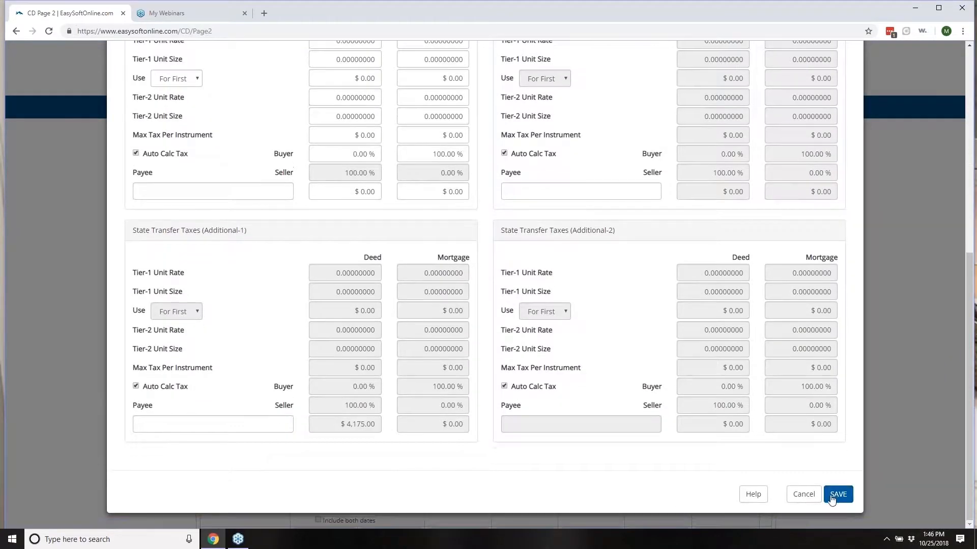
click(839, 495)
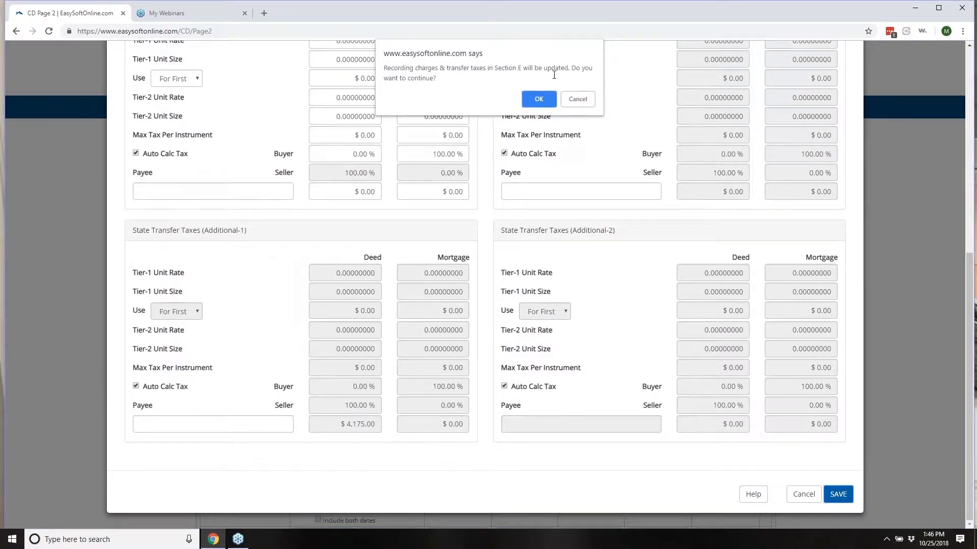
click(538, 100)
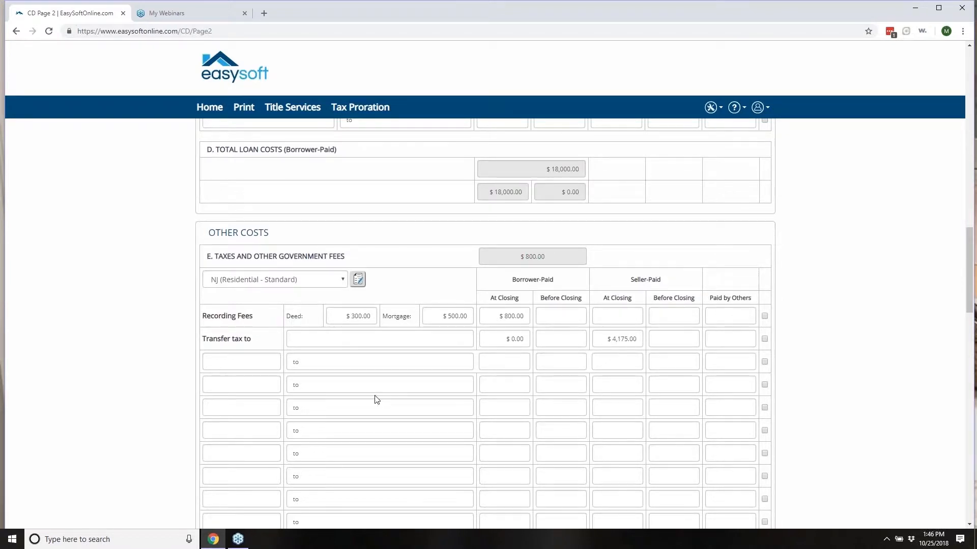
Step: Set prepaid interest to $20.00 per day from 8/1/2018 to 10/25/2018, totaling $1,700.00
scroll(375, 400, down, 3)
scroll(403, 375, down, 1)
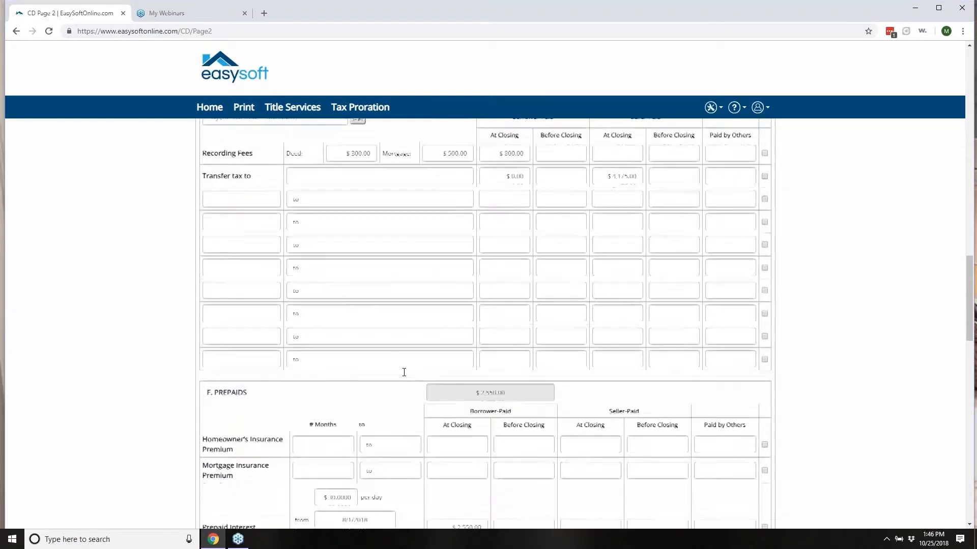
scroll(404, 373, down, 3)
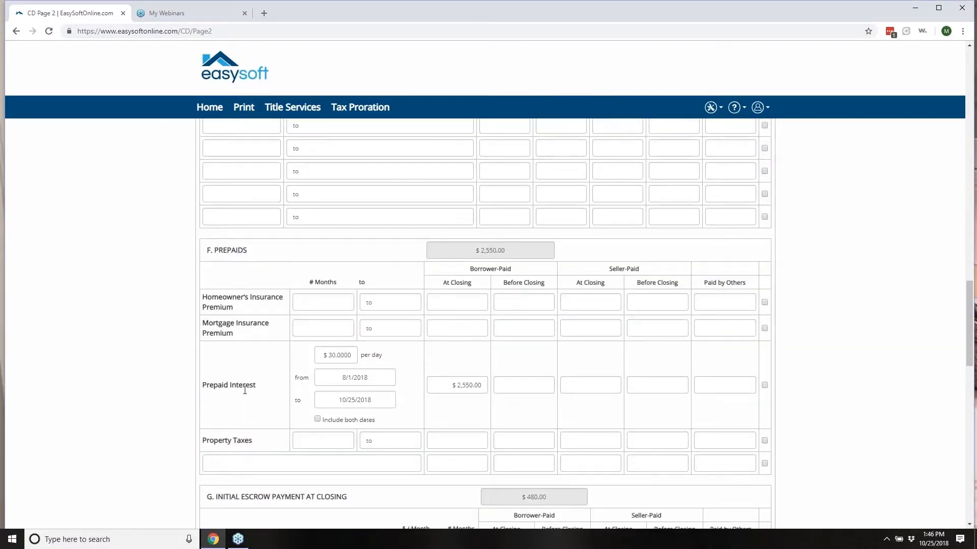
drag(323, 354, 379, 355)
text(20.00)
click(346, 378)
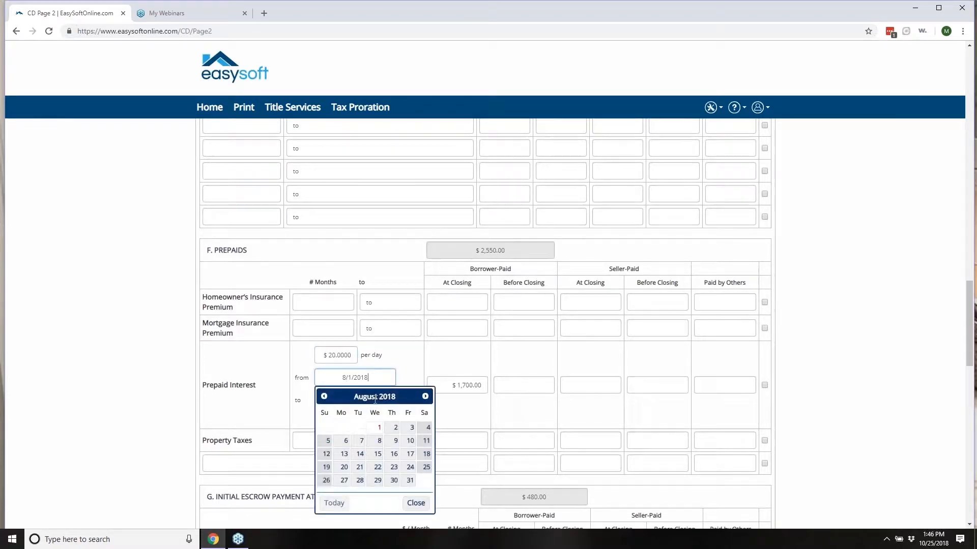
click(379, 428)
click(374, 400)
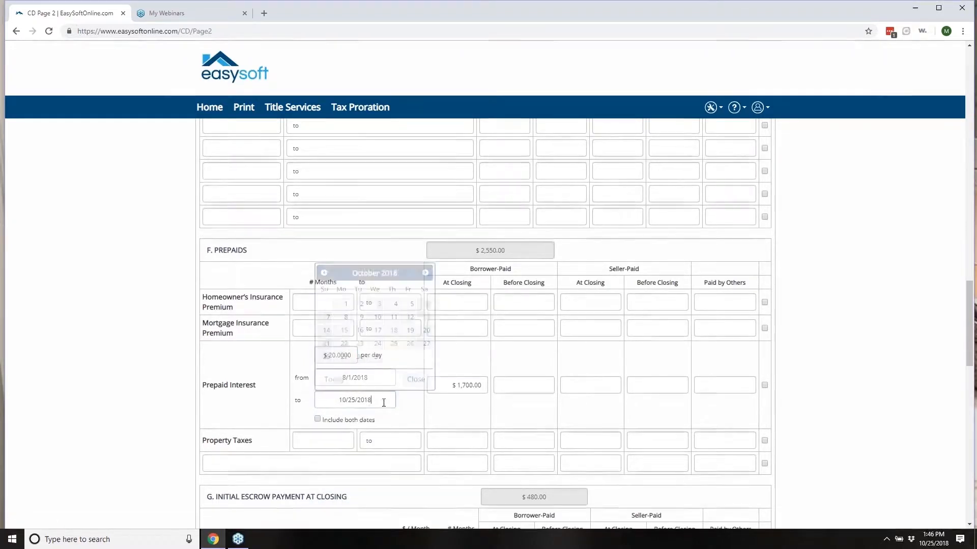
click(471, 362)
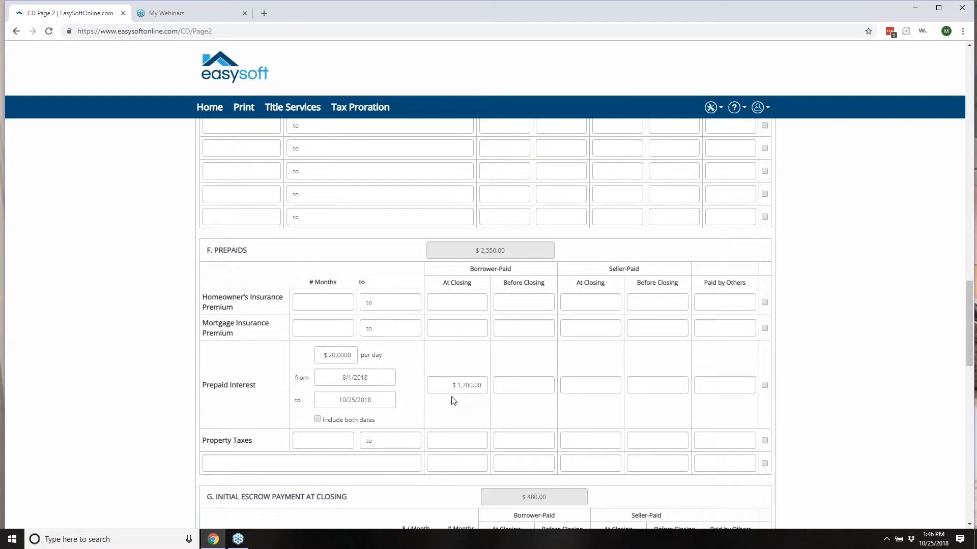
scroll(451, 399, down, 2)
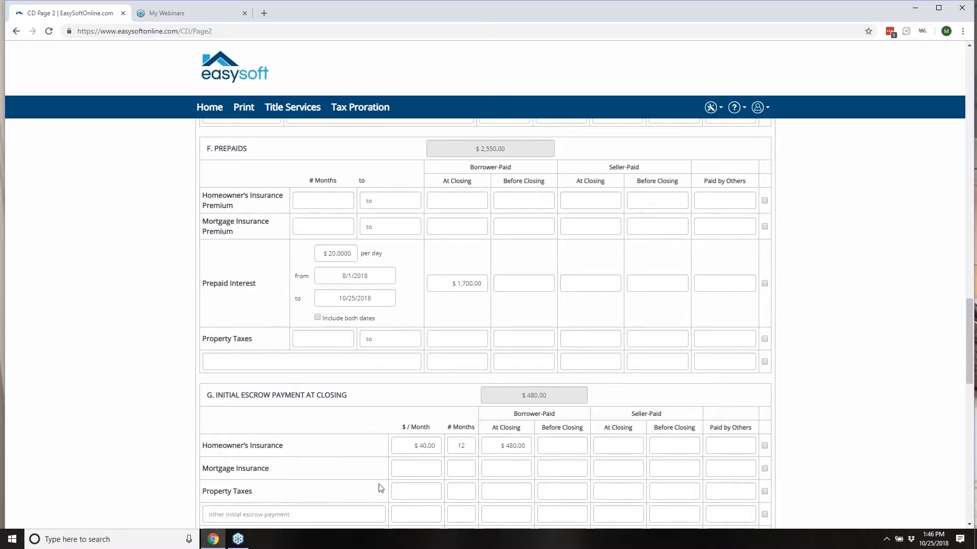
Step: Enter a mortgage insurance escrow of $20 per month for 6 months, totaling $120.00 at closing
click(430, 467)
text(20)
click(460, 467)
text(6)
click(519, 487)
click(523, 510)
click(499, 468)
key(Tab)
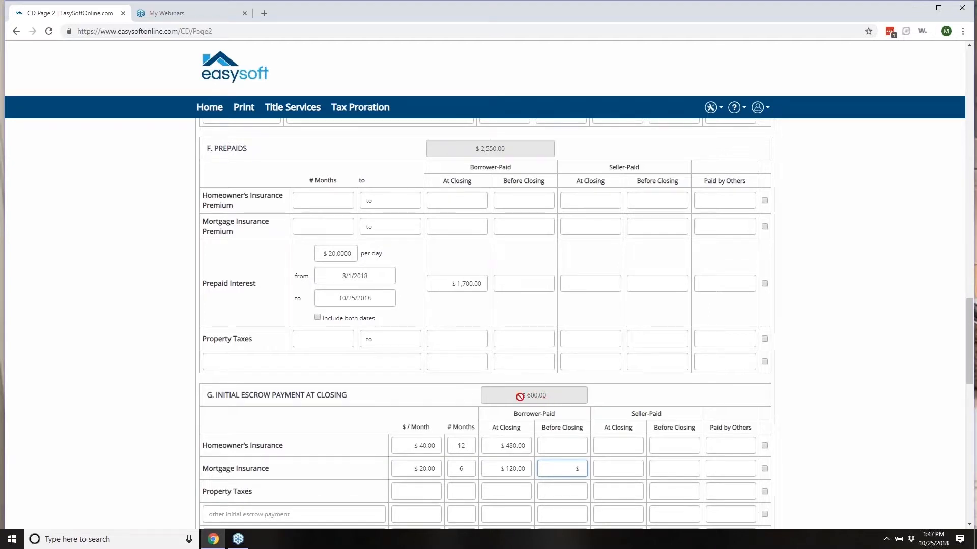
Step: Review Page 2's other-cost and closing-cost totals, then switch to Page 3 of the Closing Disclosure
scroll(520, 396, down, 5)
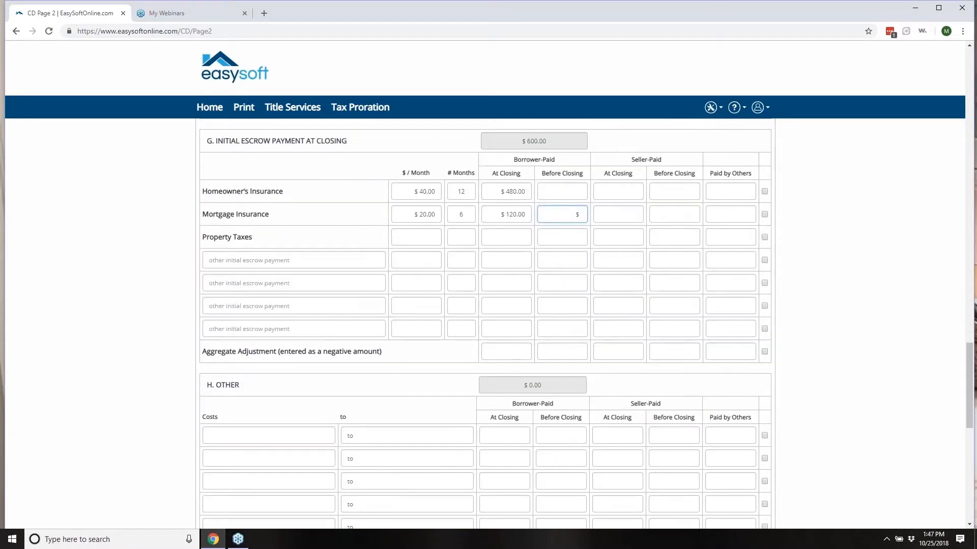
scroll(485, 407, down, 7)
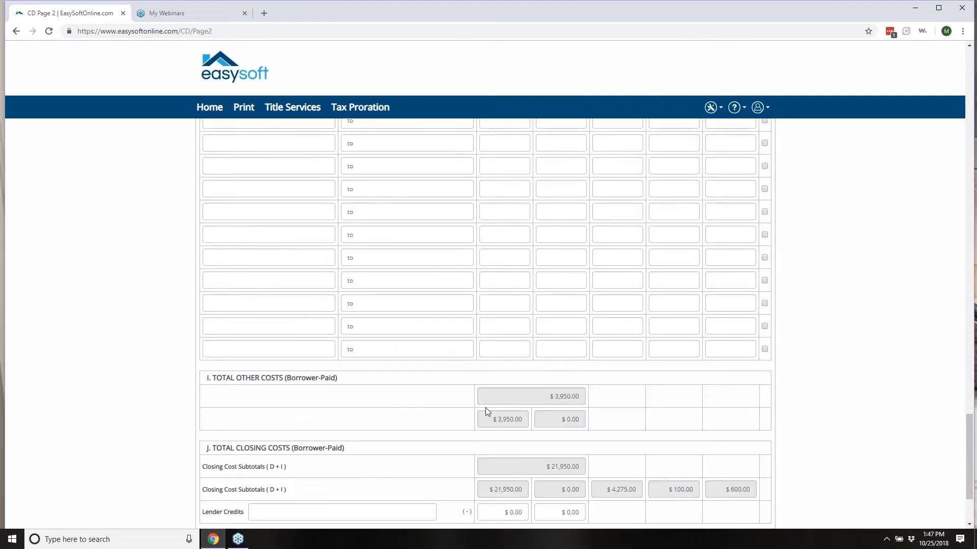
scroll(485, 411, down, 1)
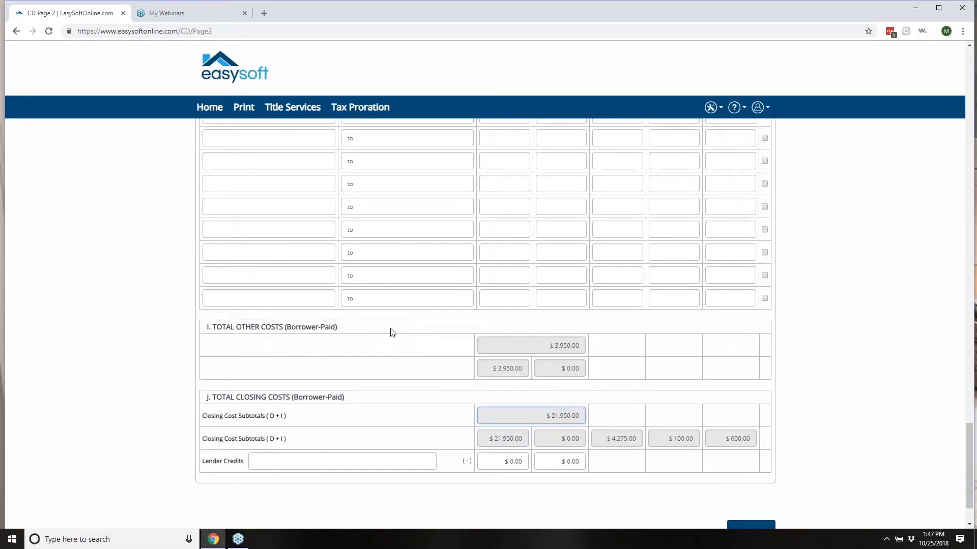
scroll(350, 306, up, 20)
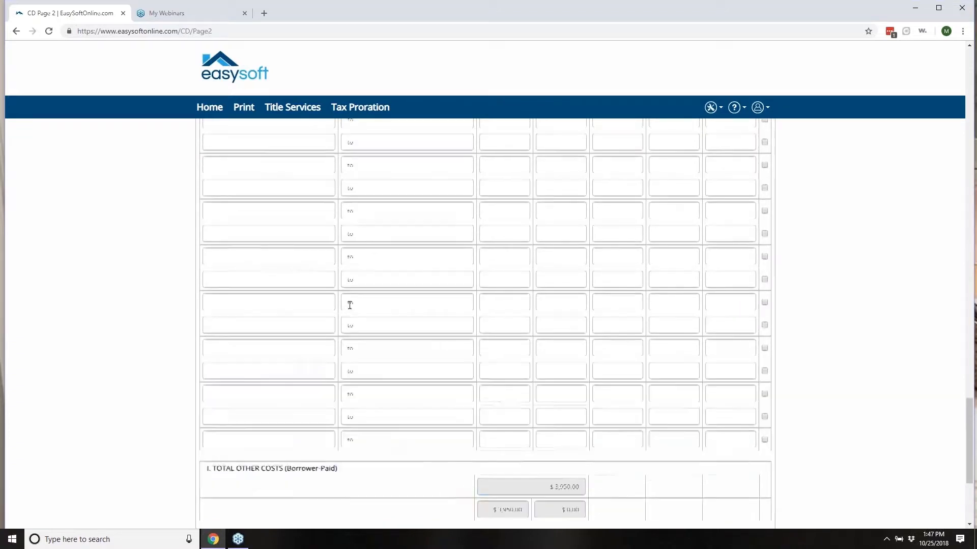
scroll(360, 298, up, 15)
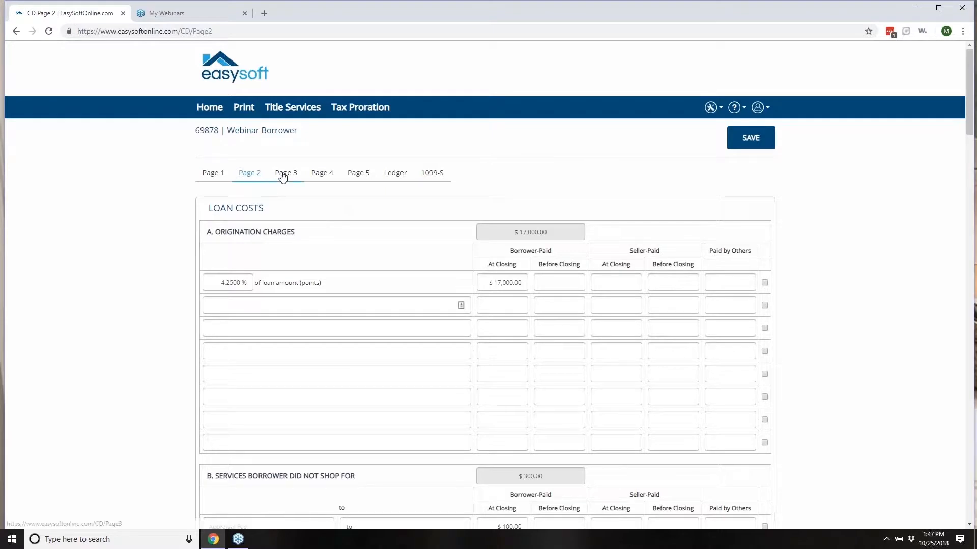
click(280, 174)
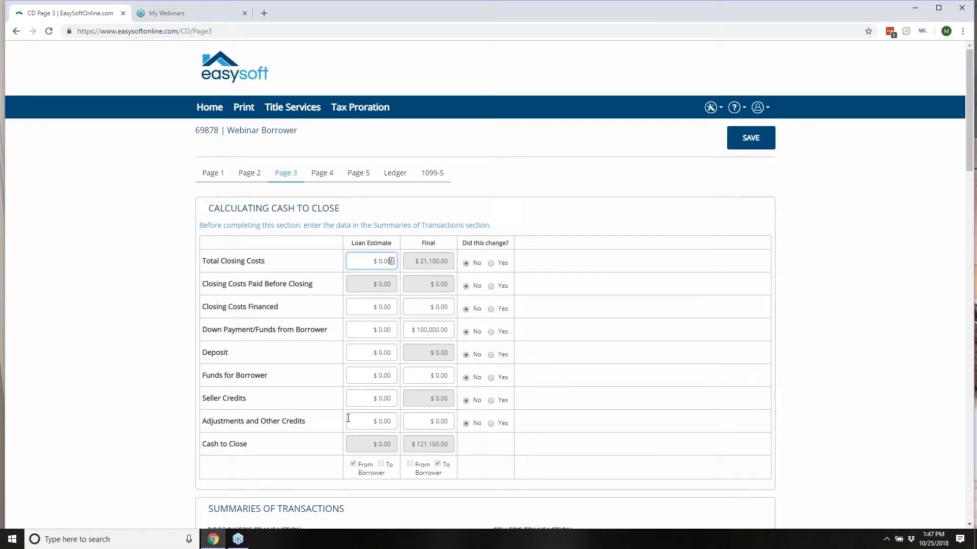
scroll(348, 418, down, 2)
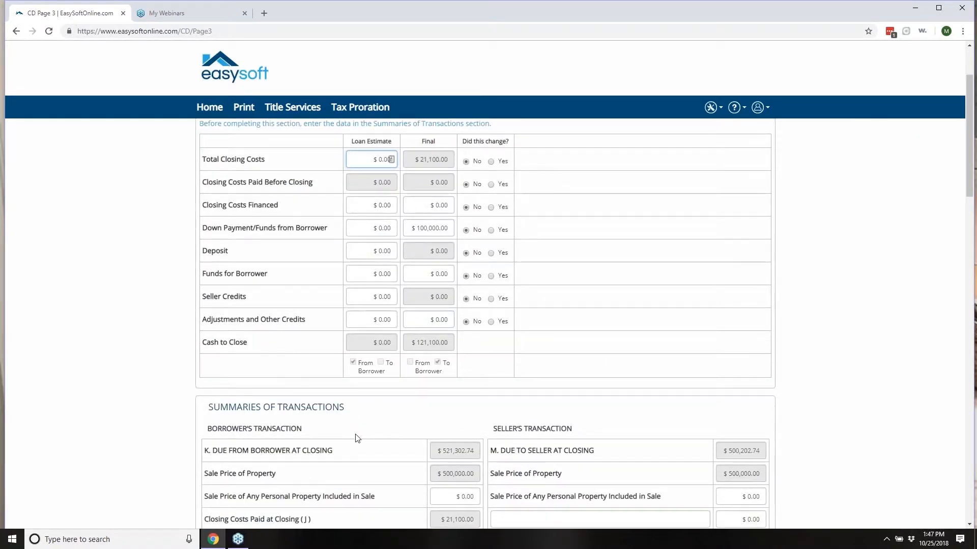
click(432, 161)
click(437, 185)
click(374, 185)
click(424, 250)
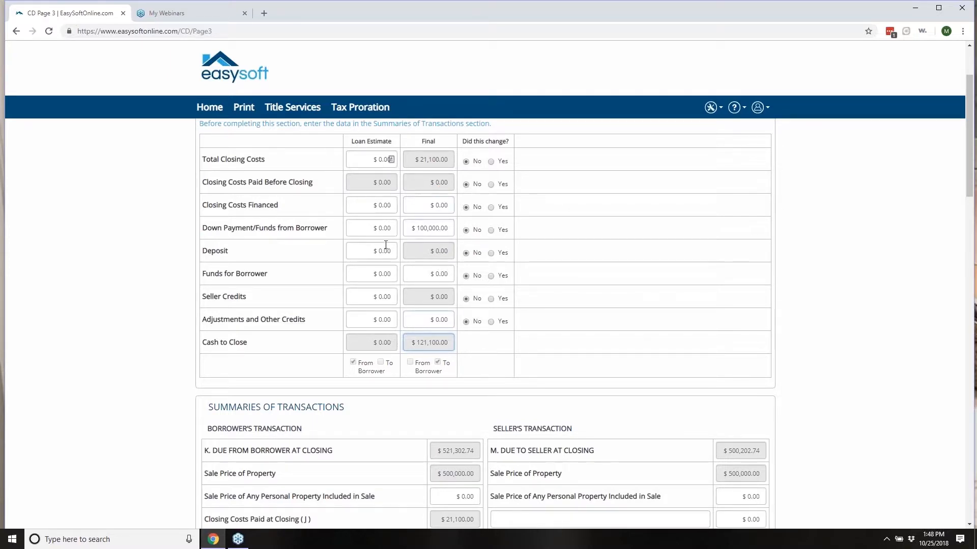
scroll(385, 252, down, 3)
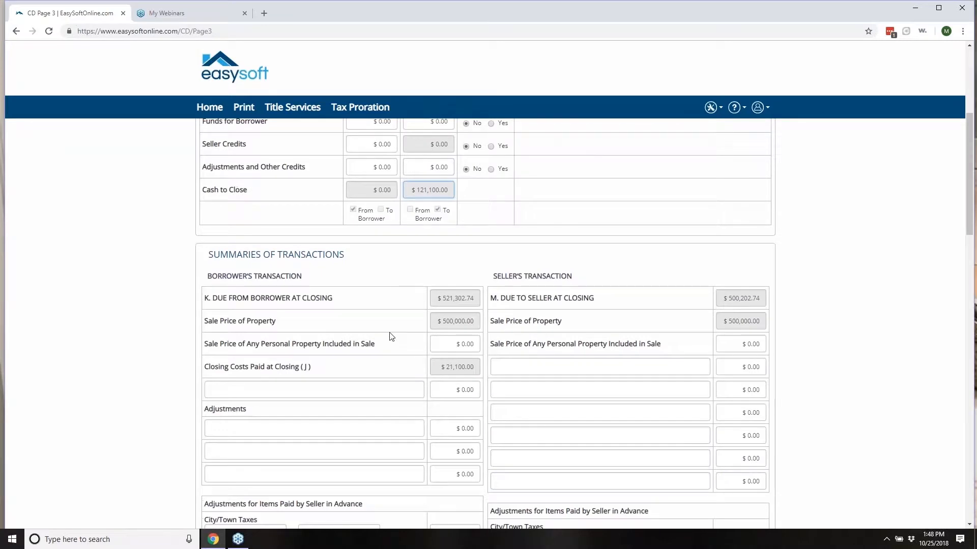
scroll(390, 335, down, 8)
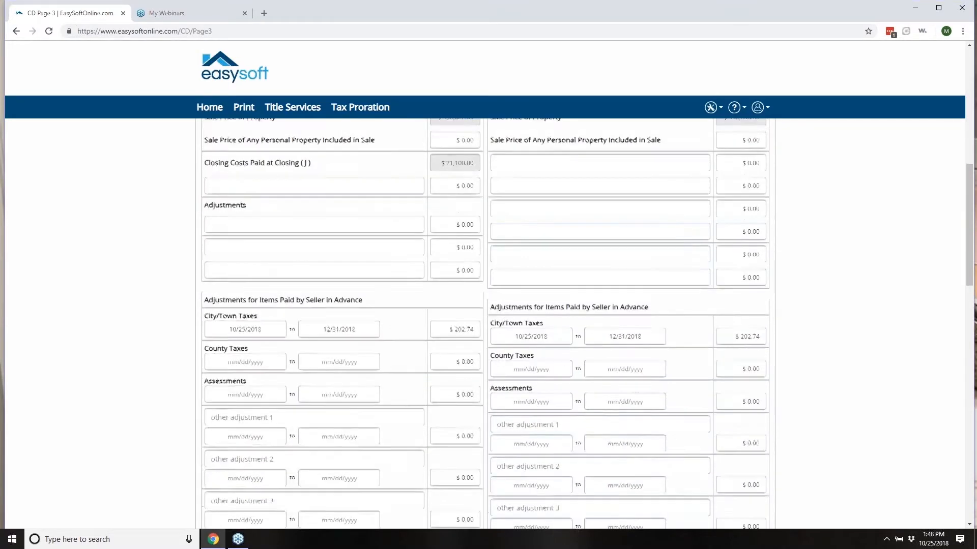
scroll(300, 396, down, 1)
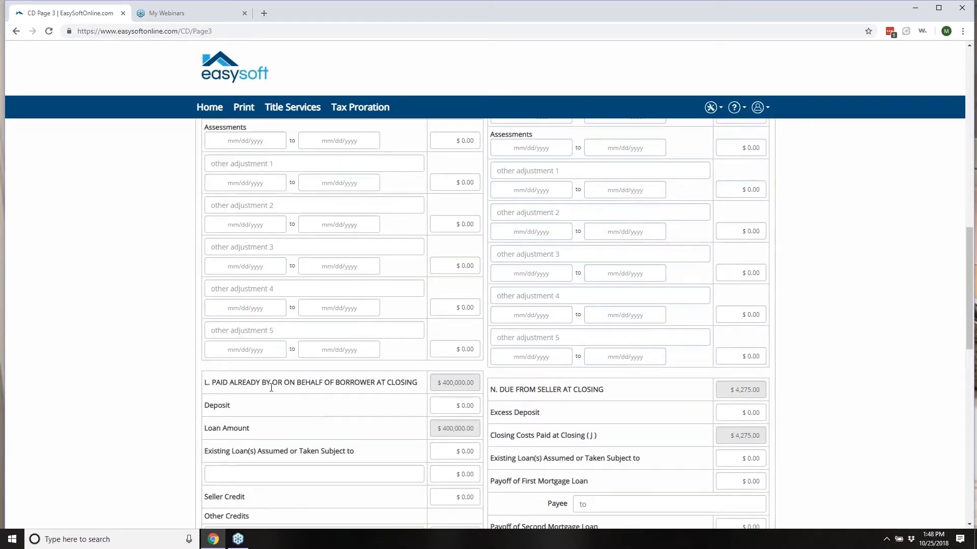
Step: Enter a $9,000.00 borrower deposit in section L and check the lowered Cash to Close
click(456, 405)
text(9,000)
click(450, 470)
scroll(368, 302, up, 15)
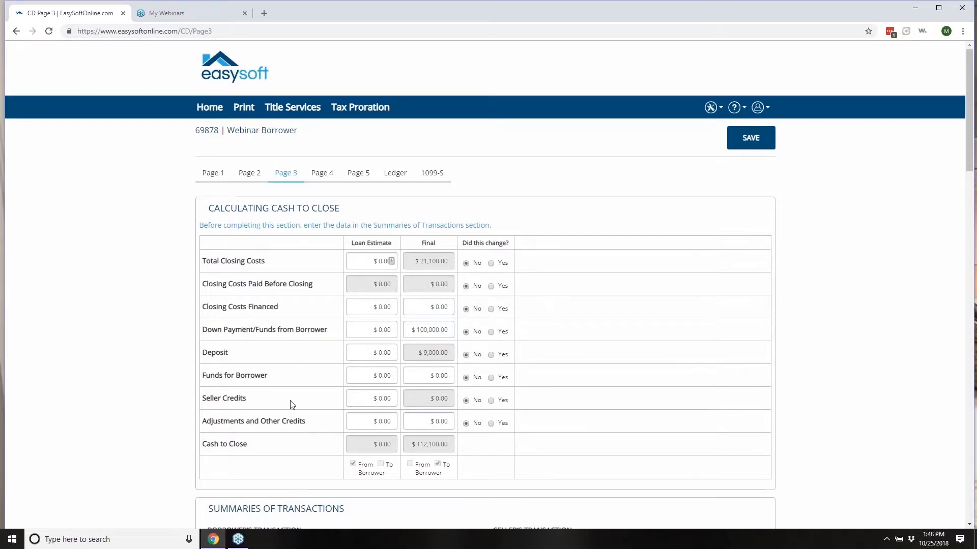
scroll(359, 394, down, 9)
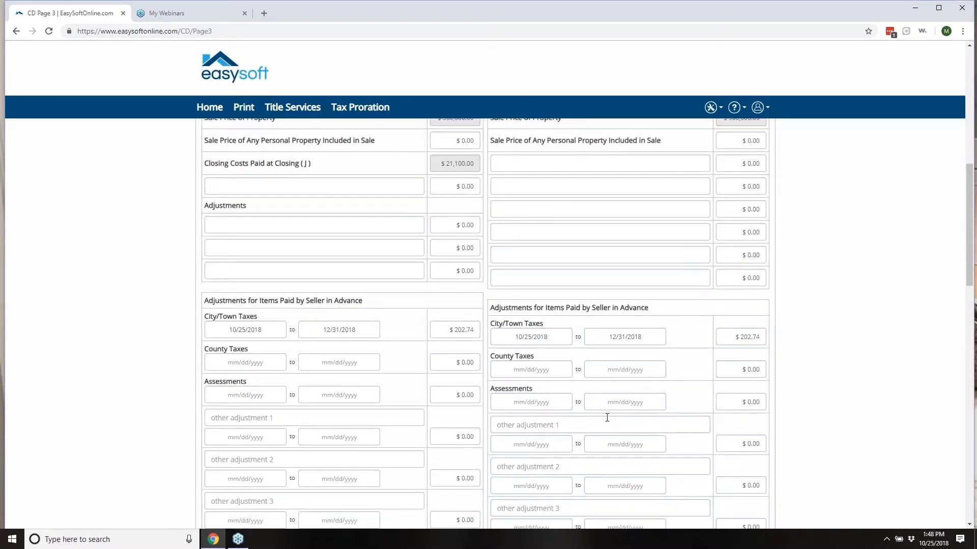
click(363, 108)
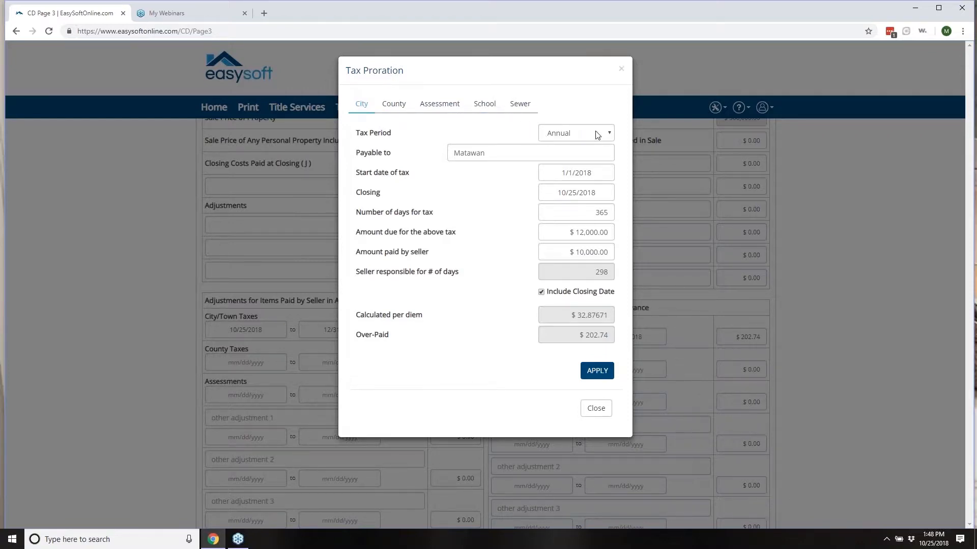
click(612, 135)
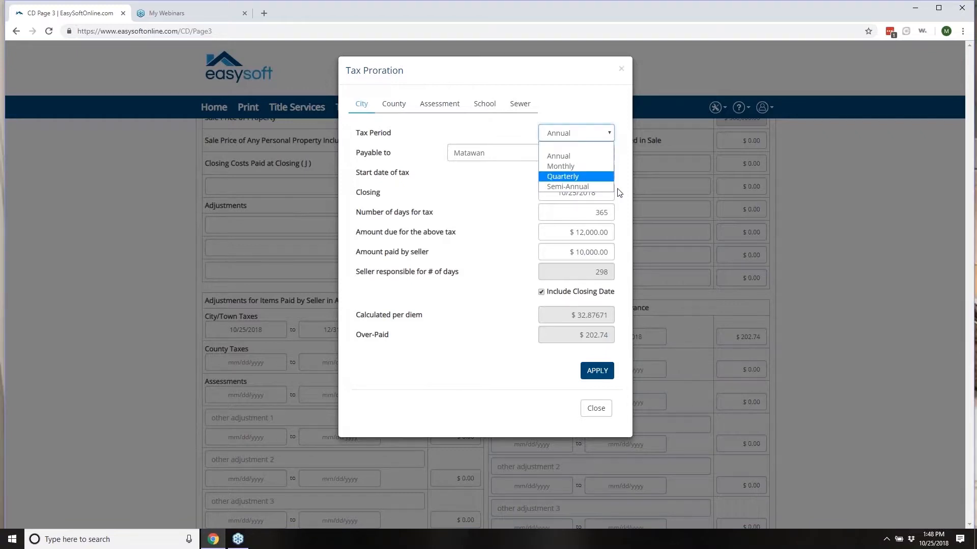
click(453, 206)
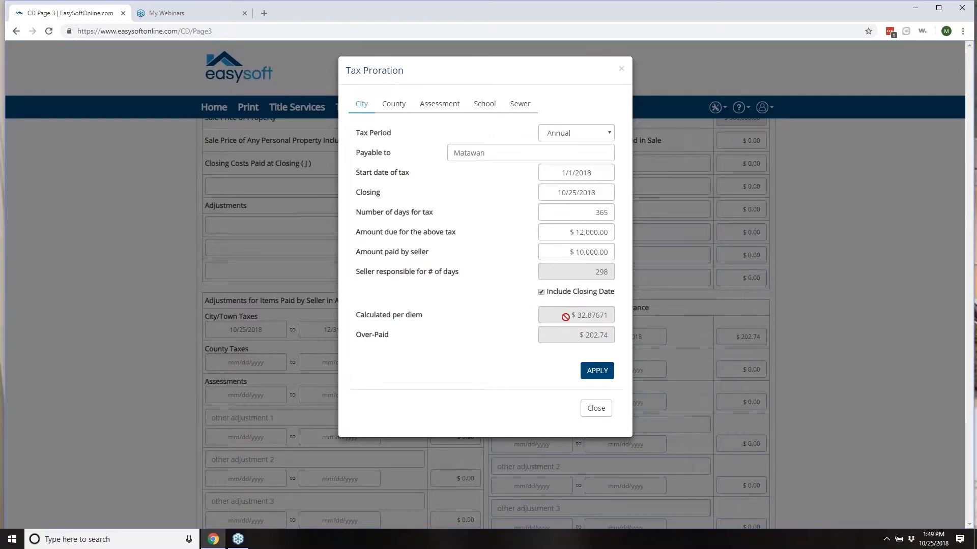
click(595, 372)
click(596, 409)
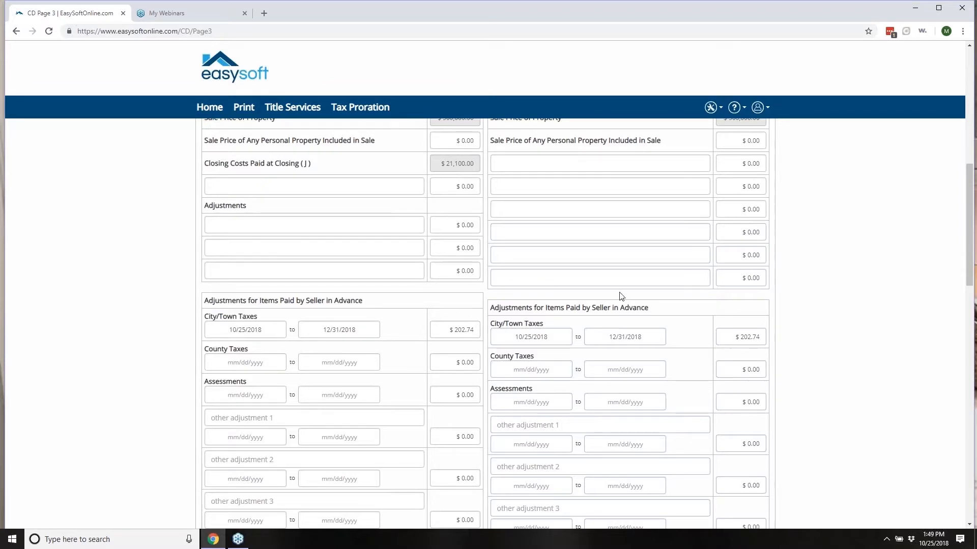
Step: In Tax Proration, change the seller-paid city tax to $300.00 and apply the recalculated proration
click(361, 107)
click(566, 253)
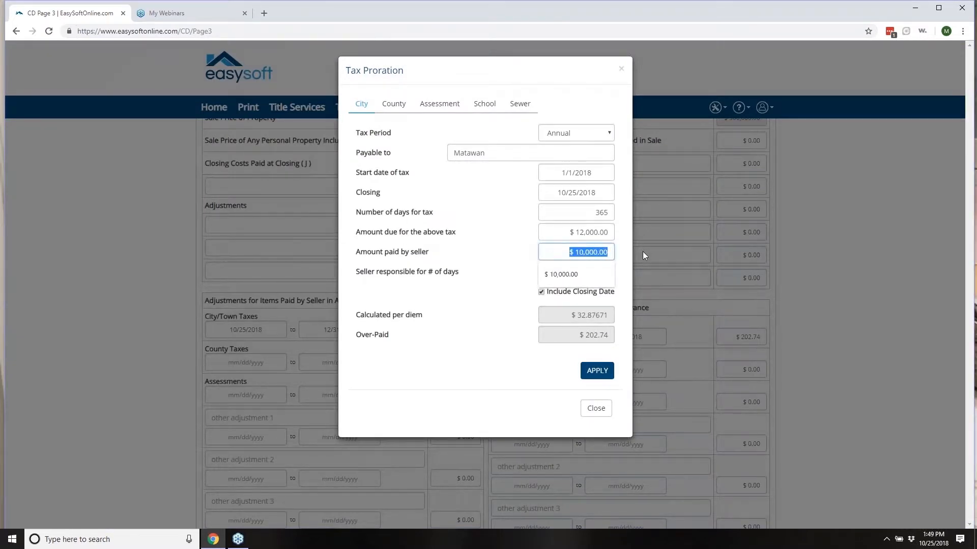
text(300)
click(478, 310)
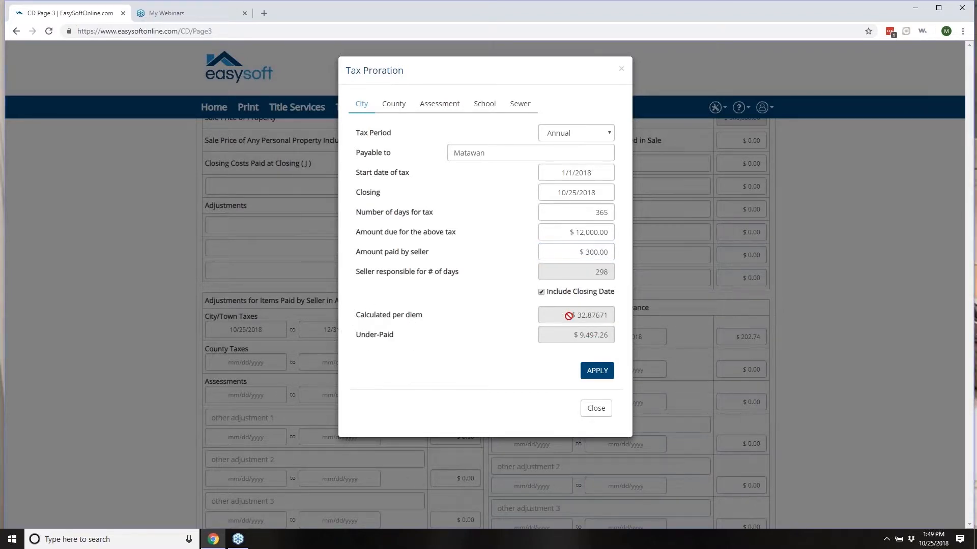
click(597, 372)
click(594, 410)
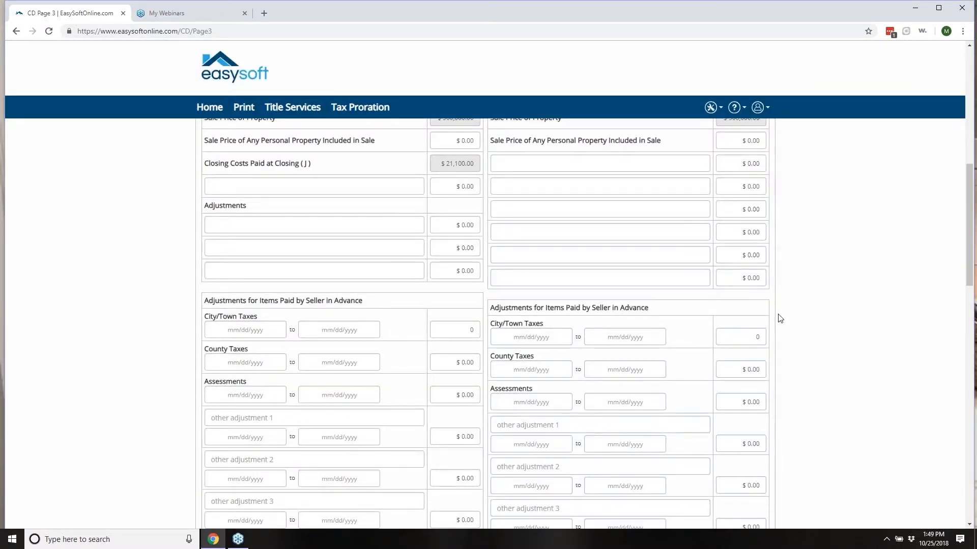
Step: Check the $9,497.26 unpaid city tax amounts on the borrower and seller sides
scroll(768, 349, down, 9)
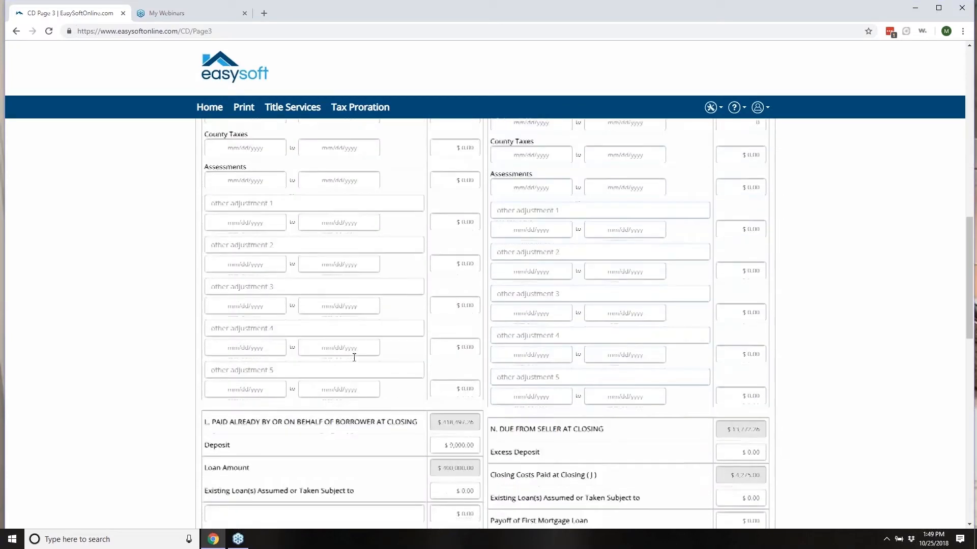
scroll(379, 286, down, 4)
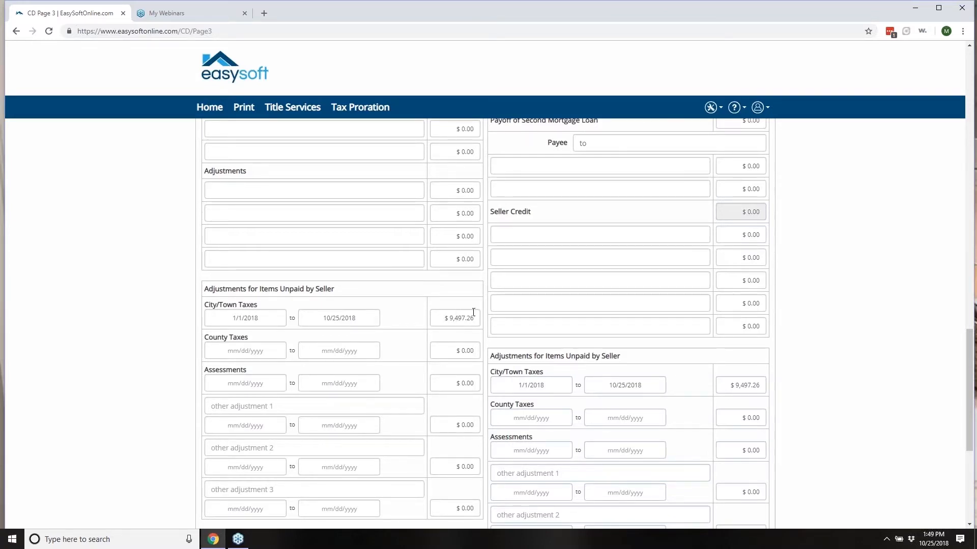
click(438, 318)
click(730, 385)
Step: Scroll back through page 3 and reopen the Tax Proration calculator
scroll(277, 353, up, 4)
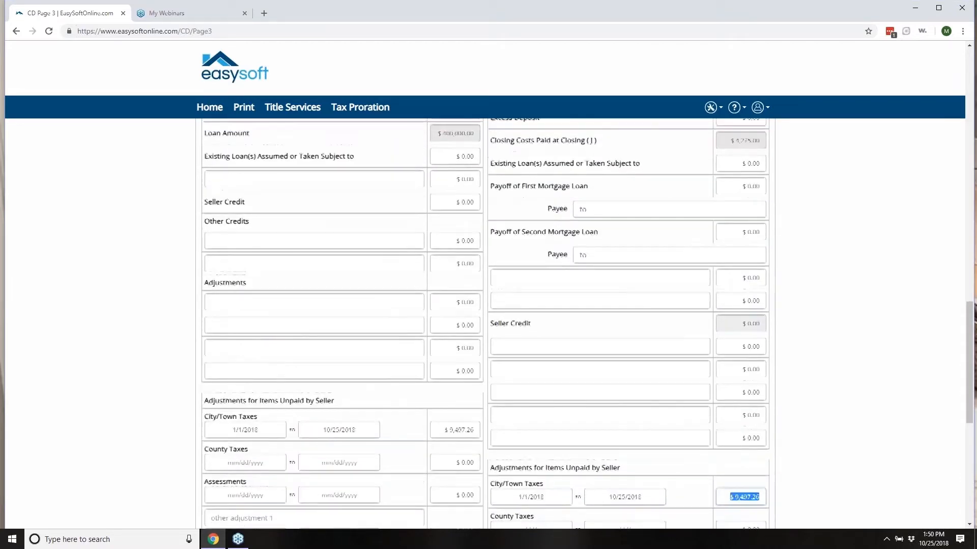
scroll(279, 370, up, 4)
scroll(278, 365, up, 6)
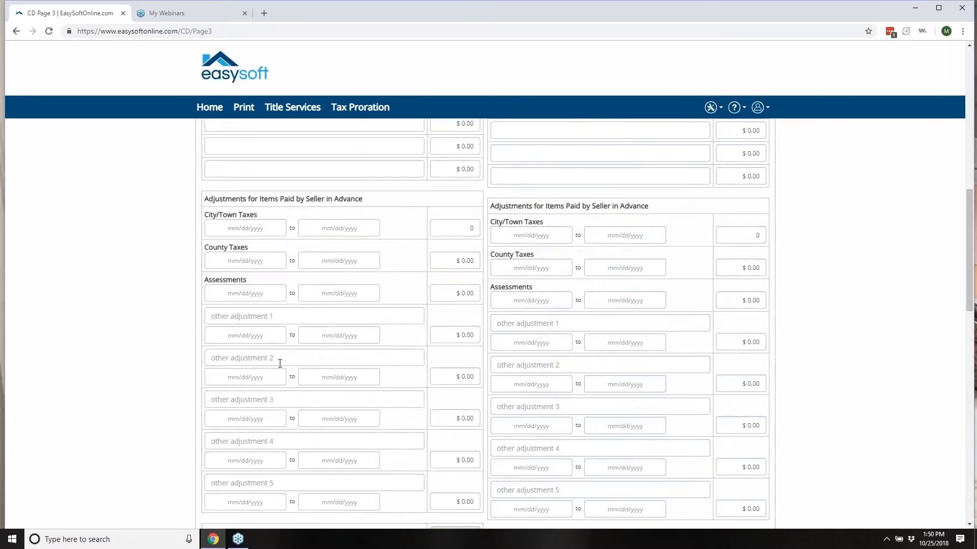
scroll(279, 368, down, 4)
scroll(279, 375, down, 13)
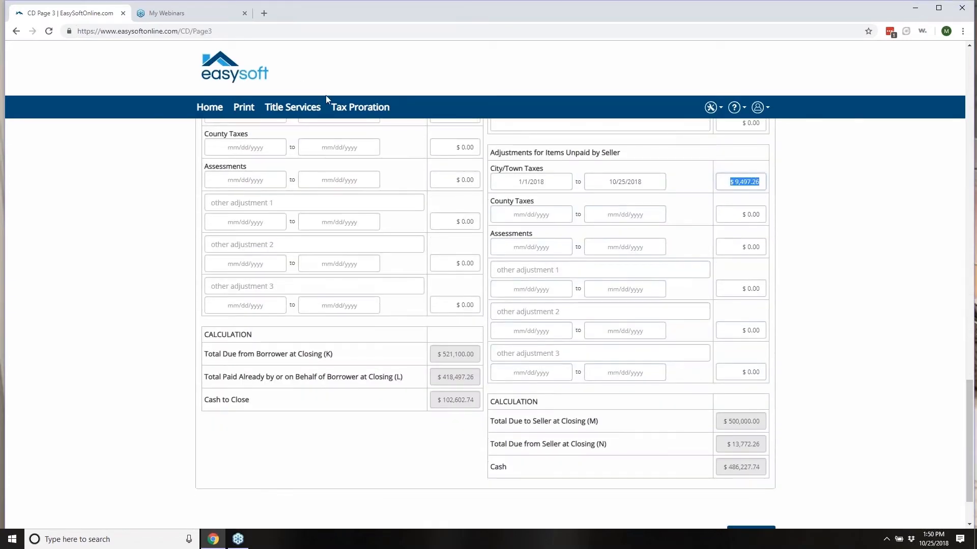
click(361, 111)
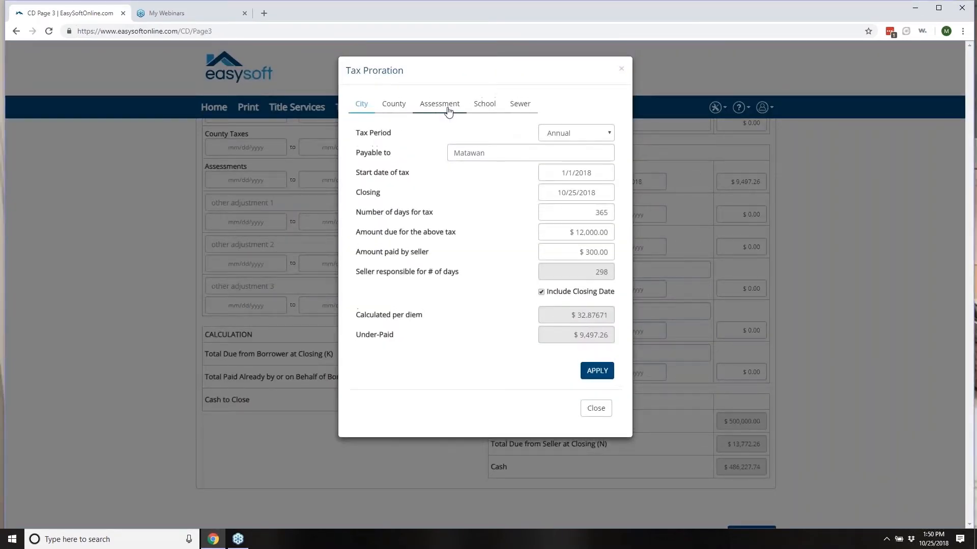
Step: Prorate School tax payable to School: $500.00 annual amount due, $300.00 paid by seller, then apply
click(484, 105)
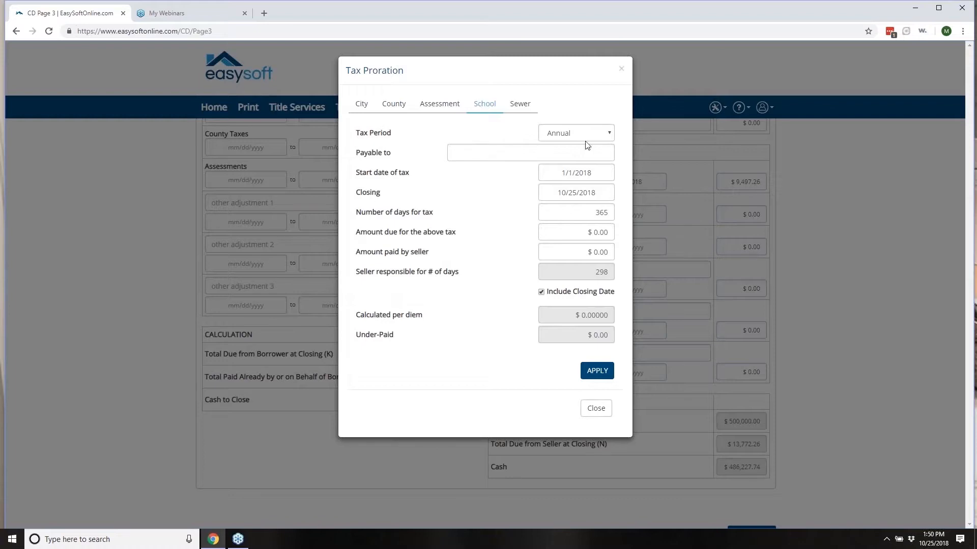
click(501, 152)
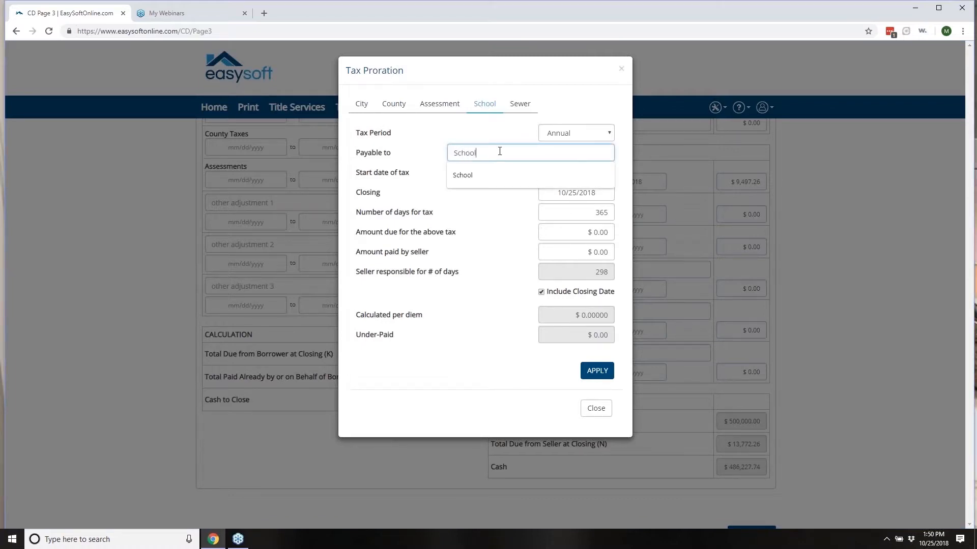
click(493, 232)
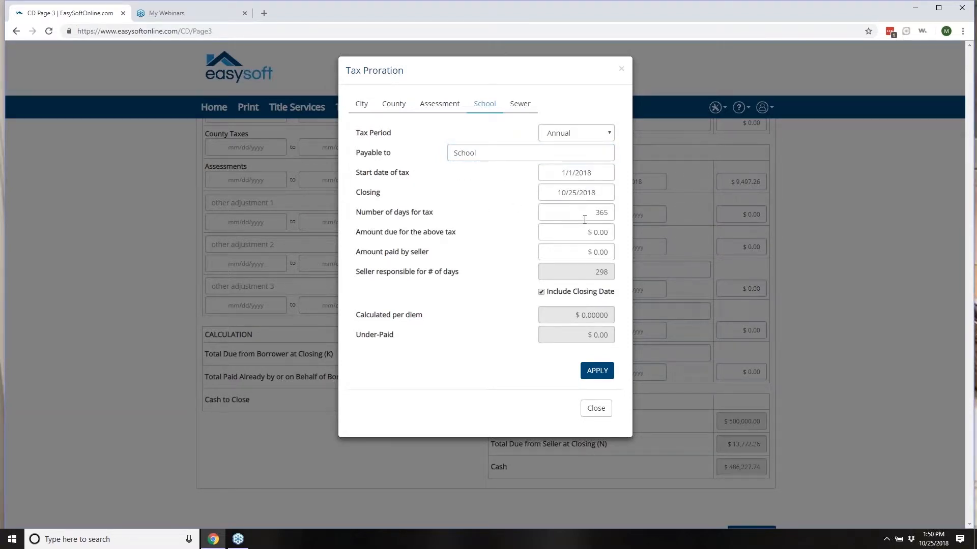
click(565, 232)
text(500.00)
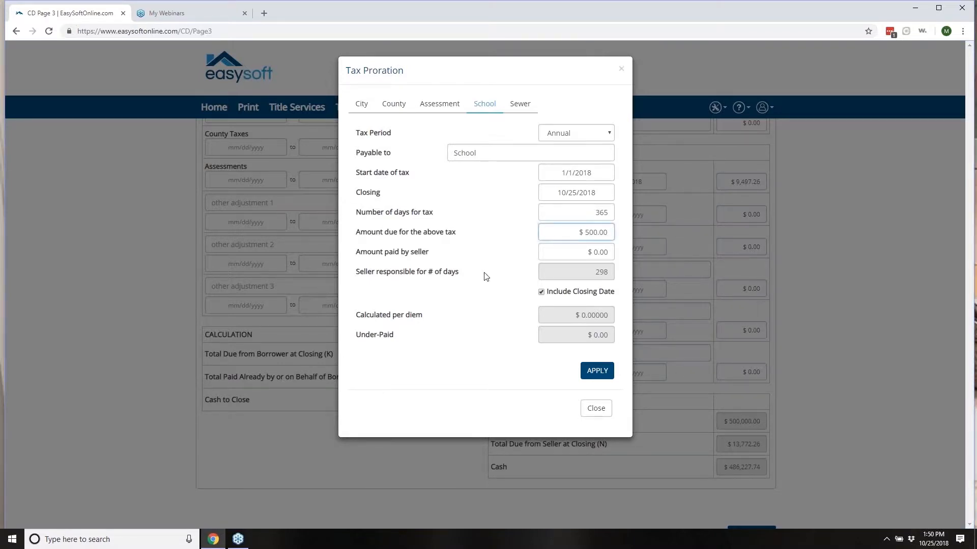
click(554, 249)
click(562, 257)
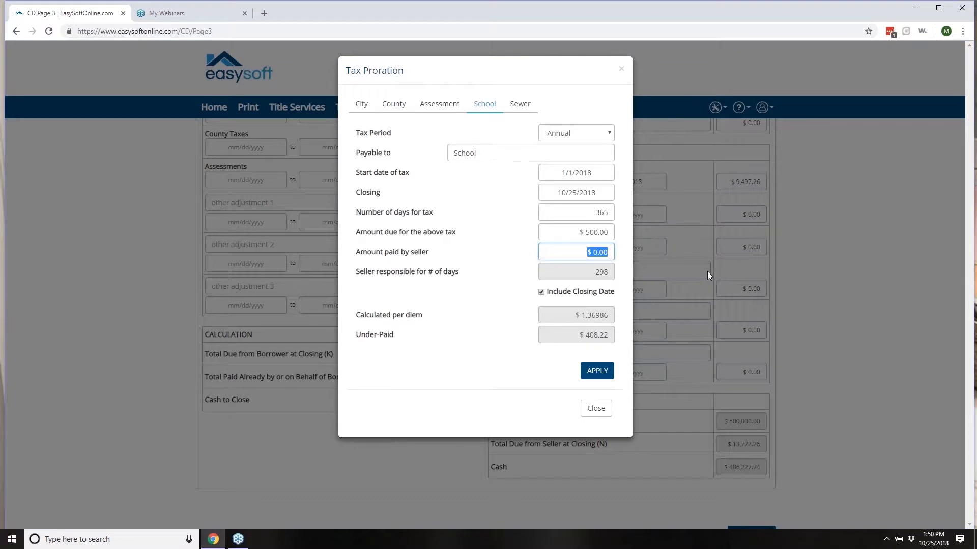
text(300)
click(517, 362)
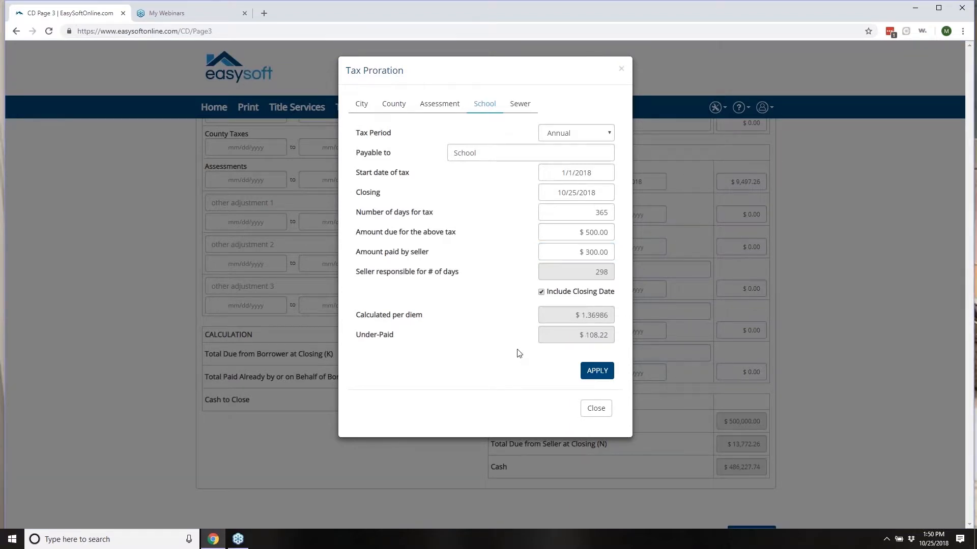
click(597, 373)
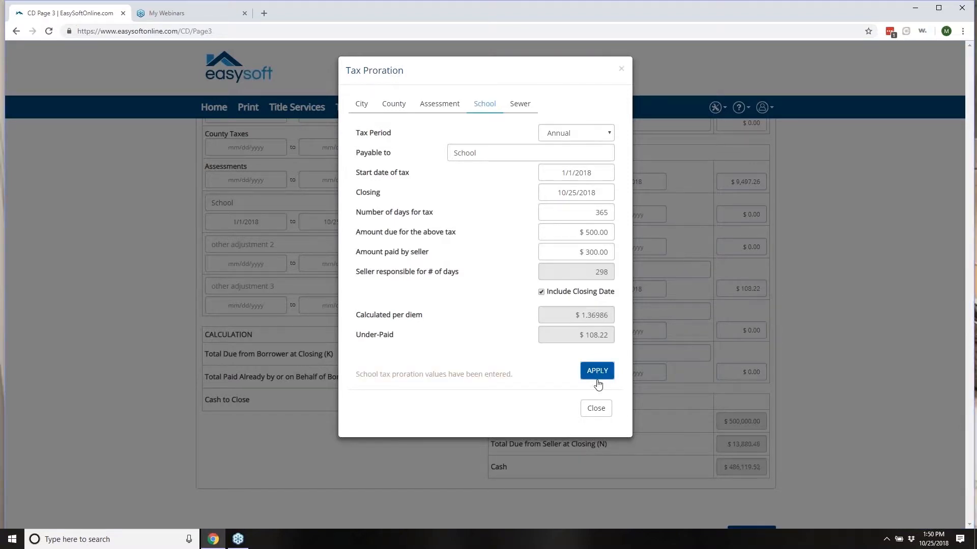
click(597, 411)
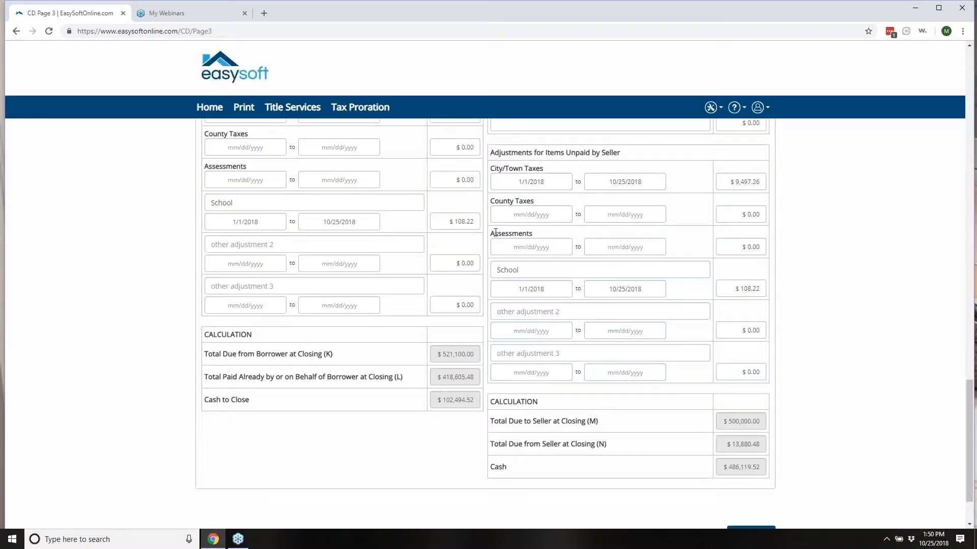
Step: Check the $108.22 School adjustment on both the seller and borrower sides
double_click(543, 273)
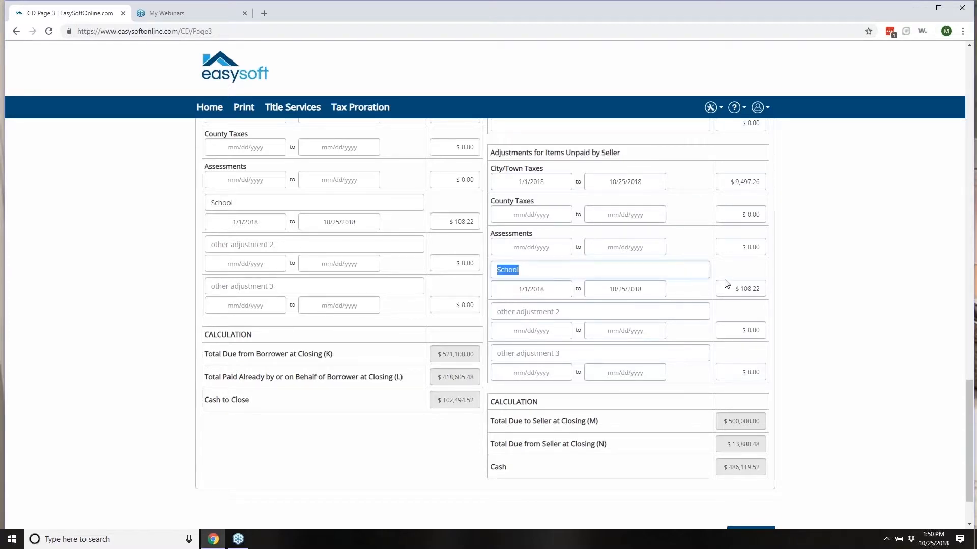
drag(736, 289, 774, 297)
drag(438, 224, 531, 232)
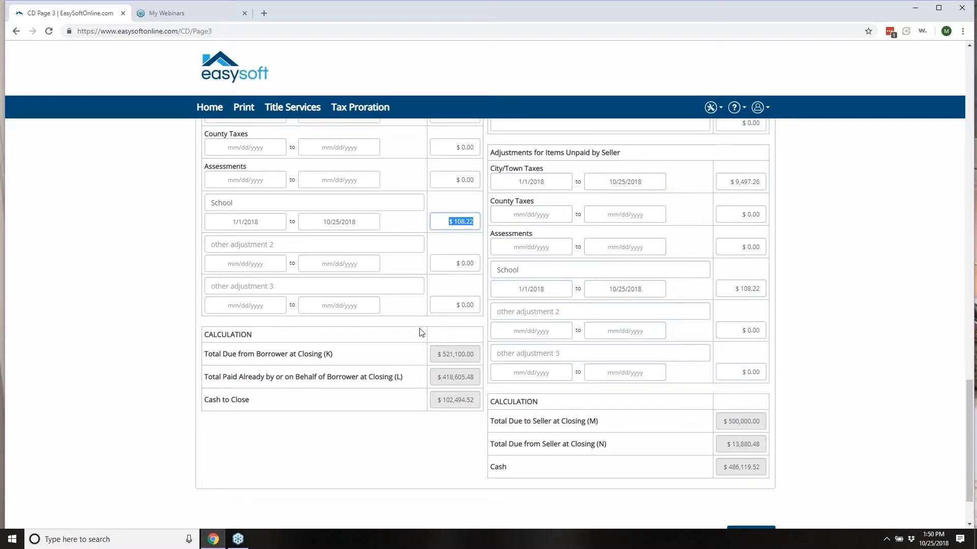
Step: Go to Page 4 and look through its loan disclosures, including the $600.00 initial escrow
scroll(422, 332, up, 10)
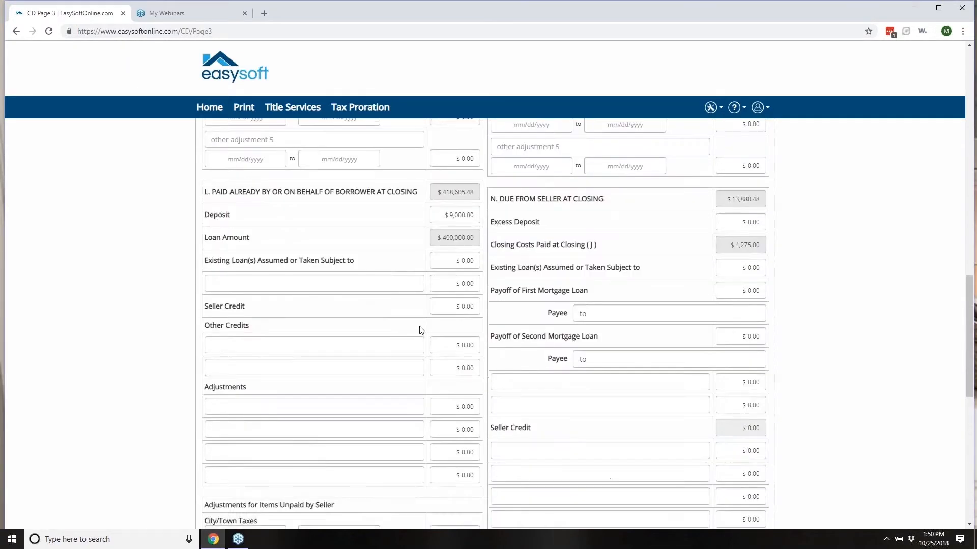
scroll(421, 325, up, 10)
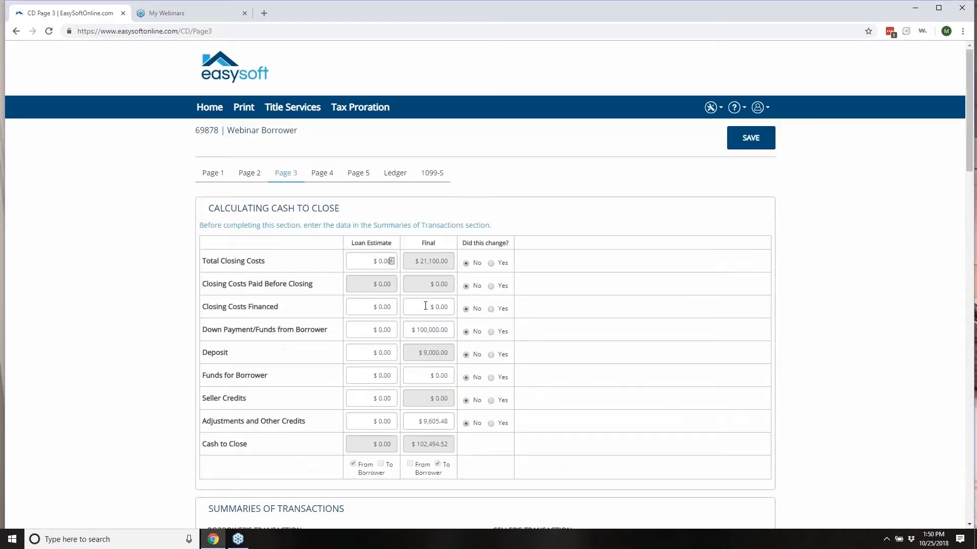
click(322, 173)
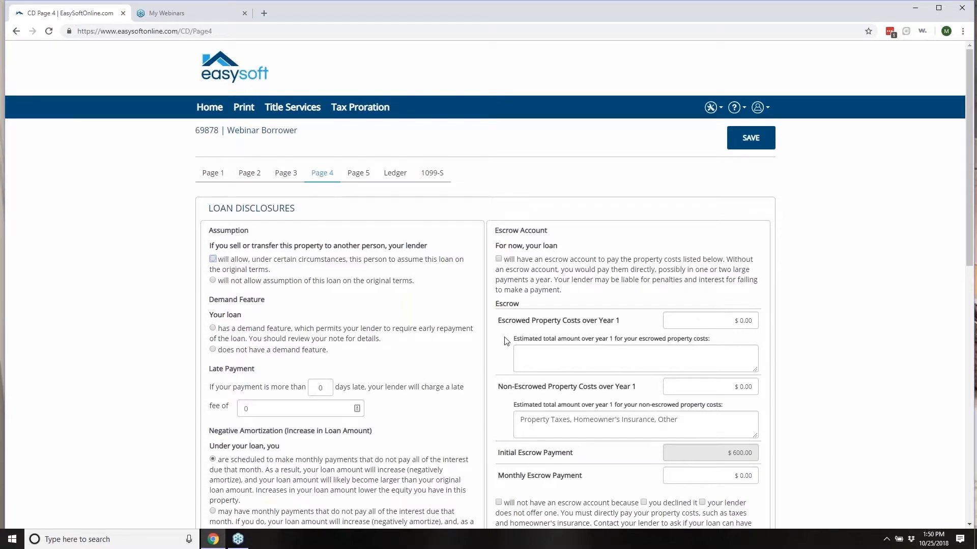
scroll(560, 377, down, 2)
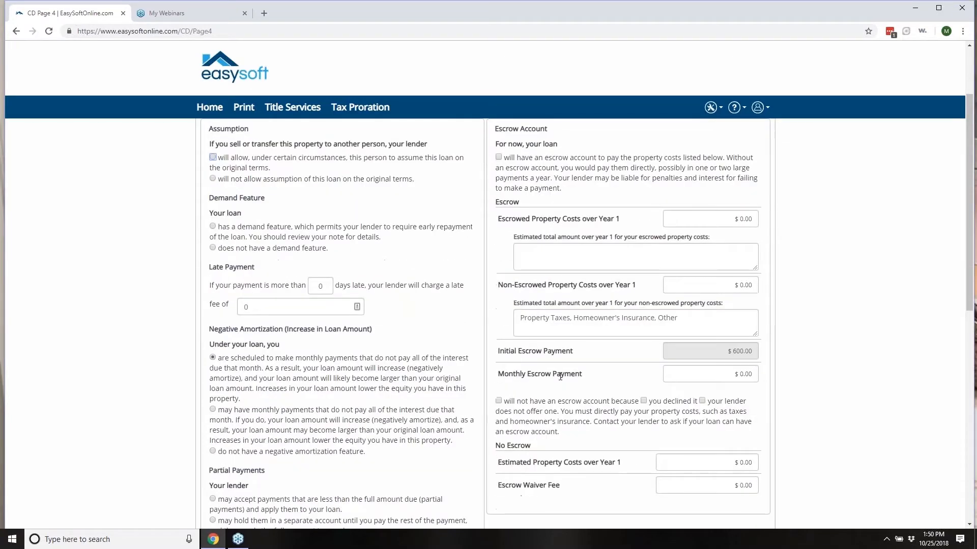
scroll(574, 371, down, 4)
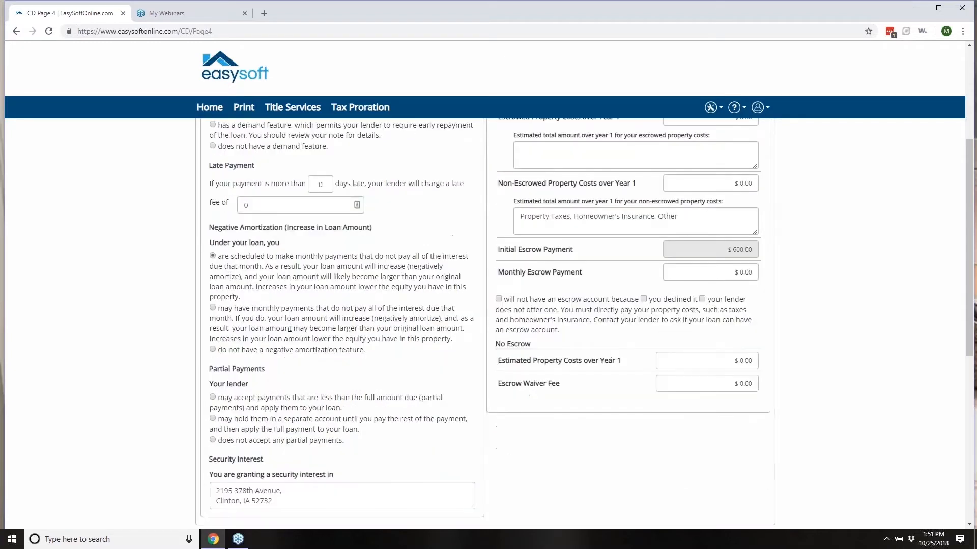
scroll(366, 406, down, 2)
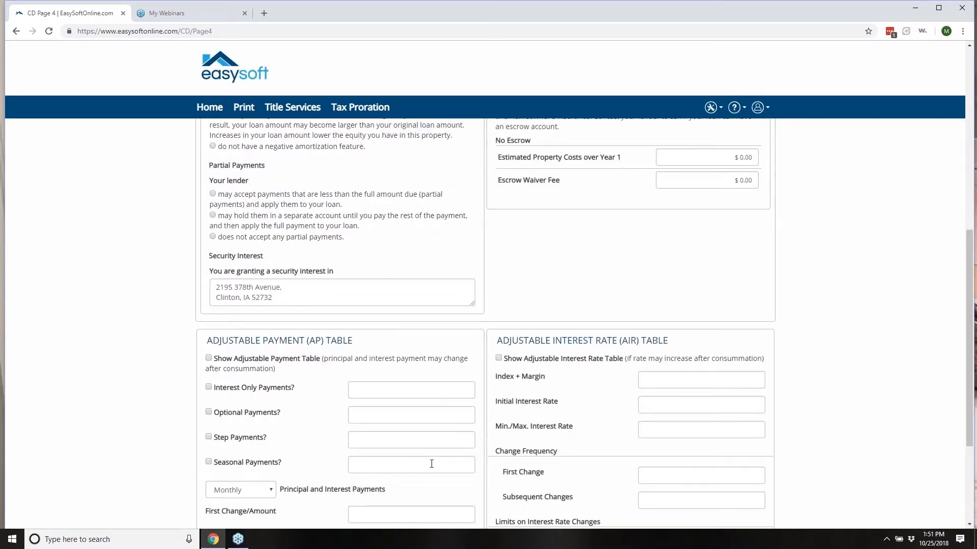
scroll(431, 459, down, 3)
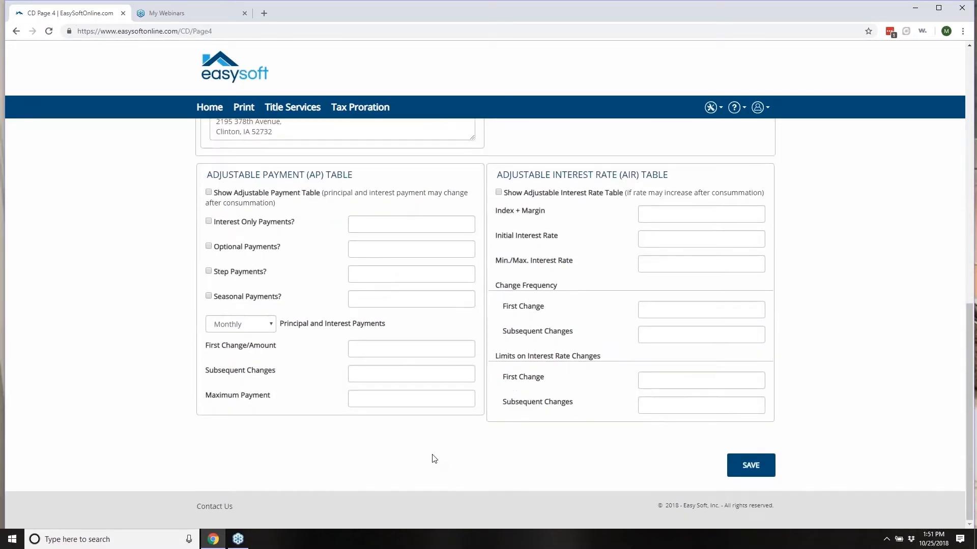
scroll(443, 427, up, 6)
scroll(446, 411, up, 5)
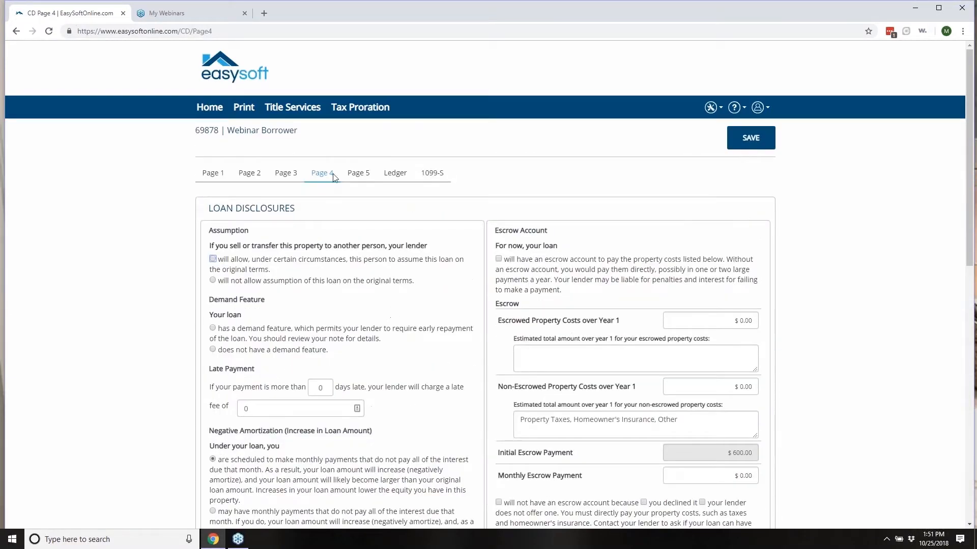
Step: Review page 5's loan calculations and signature options, then open the file's Ledger
click(358, 174)
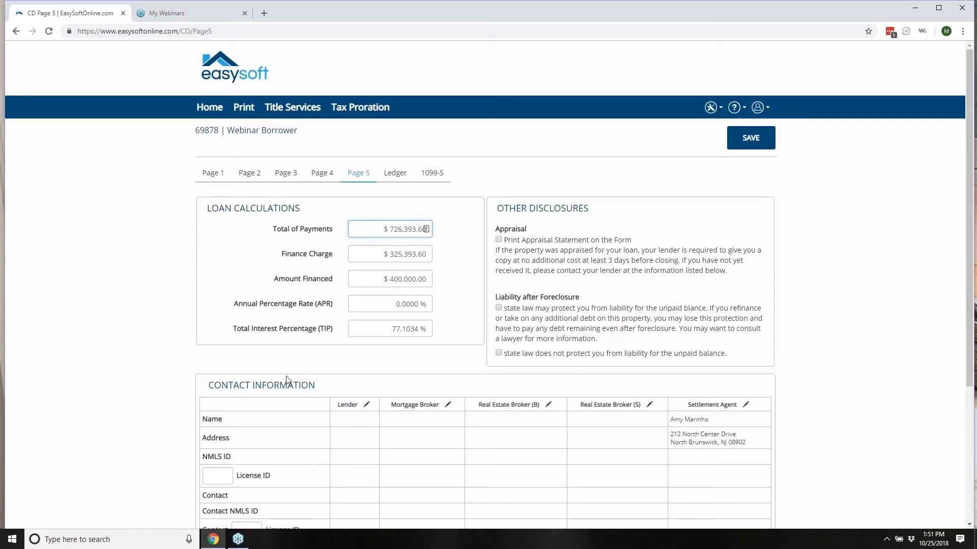
scroll(587, 381, down, 3)
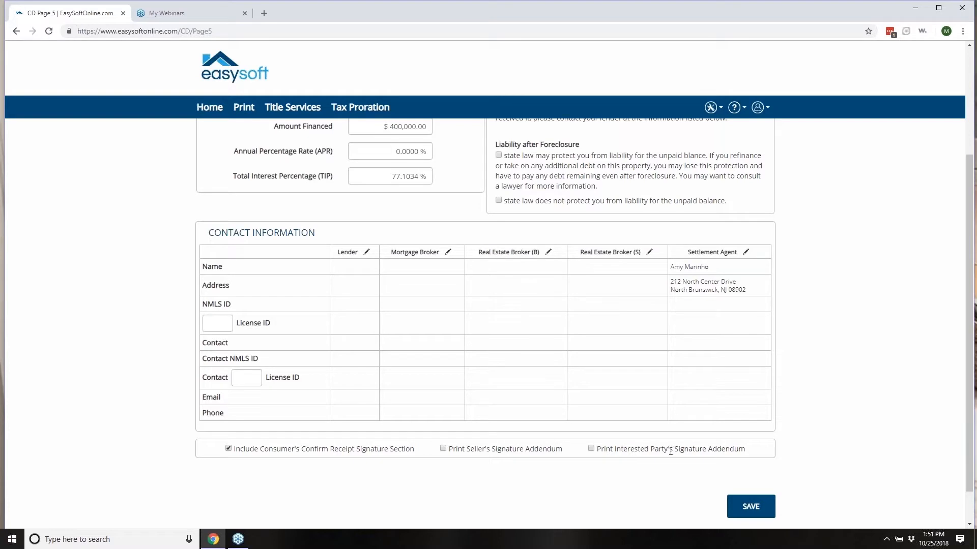
scroll(671, 450, up, 3)
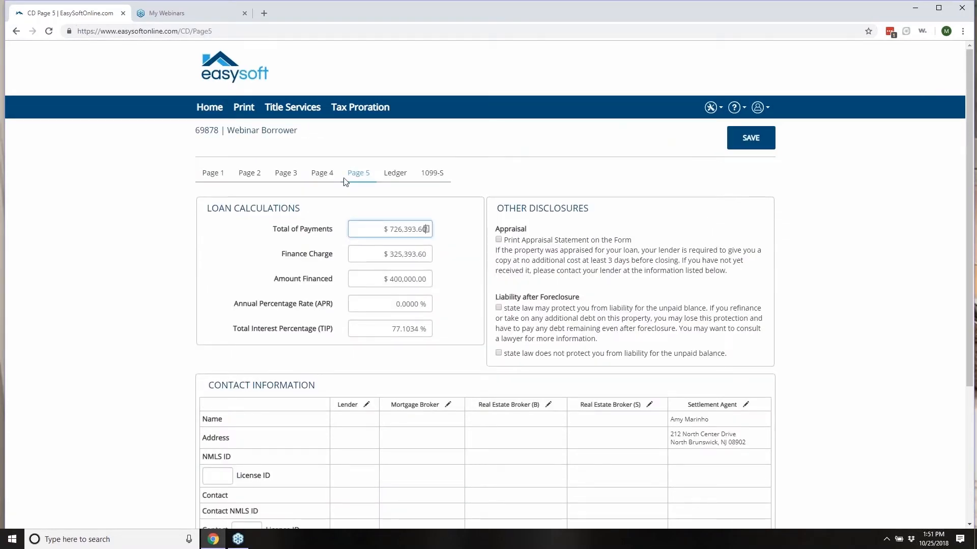
click(395, 173)
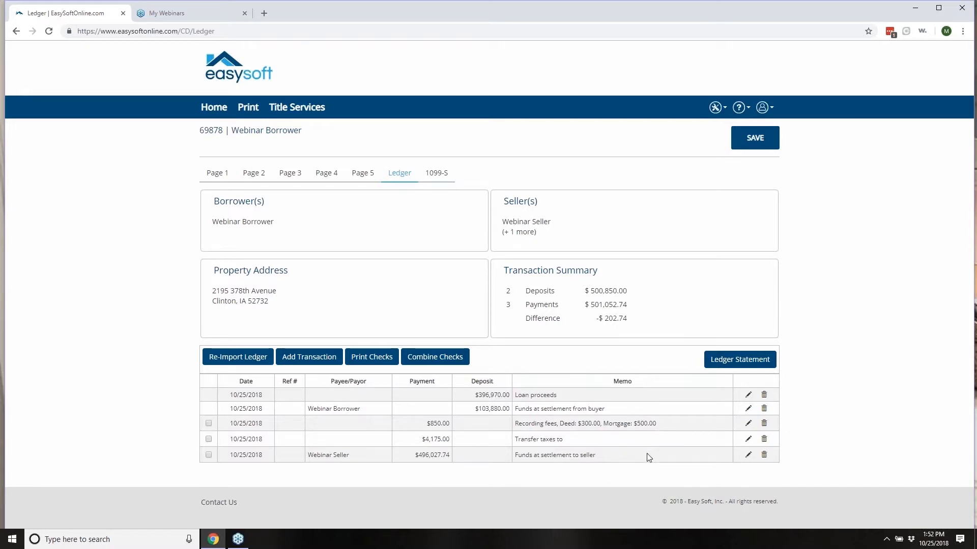
Step: Generate the Ledger Statement PDF for file 69878 and open the downloaded file
click(738, 362)
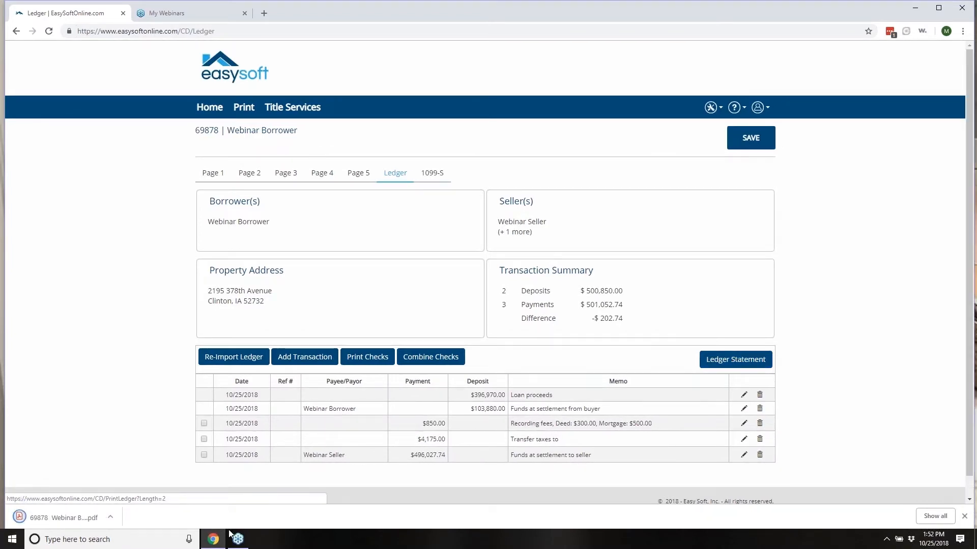
click(78, 520)
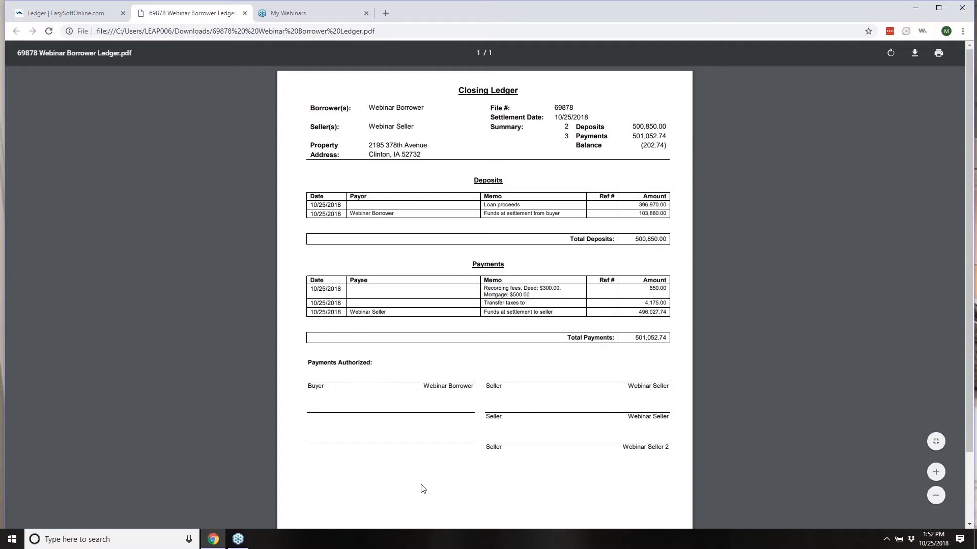
Step: Close the Closing Ledger PDF tab to return to the EasySoft ledger
click(244, 13)
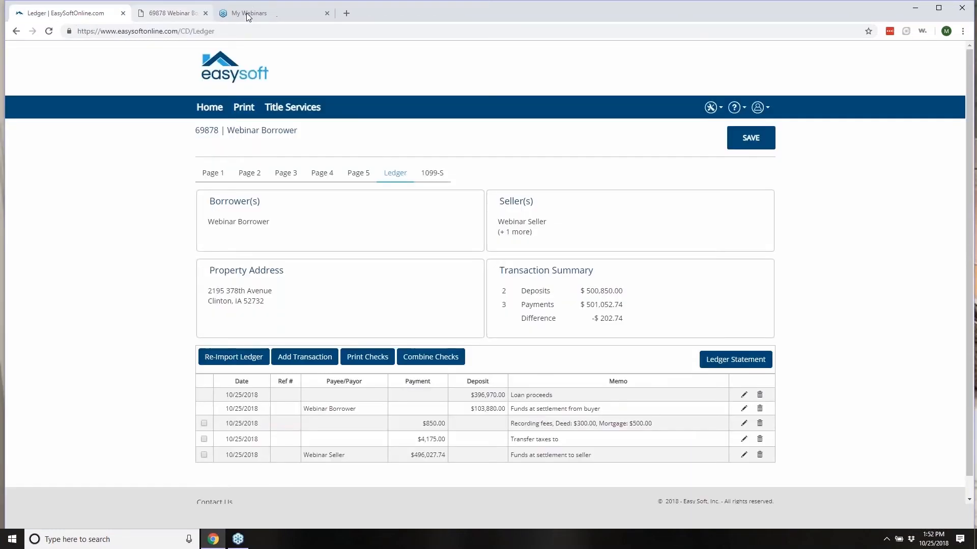
Step: Launch InfoTrack from the file's 1099-S tab to begin the 1099-S filing
click(438, 178)
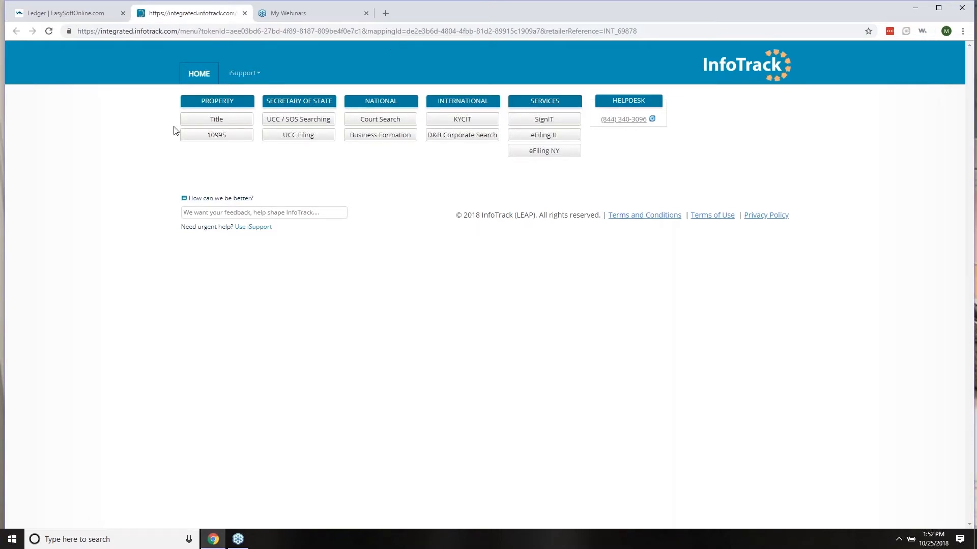
click(215, 134)
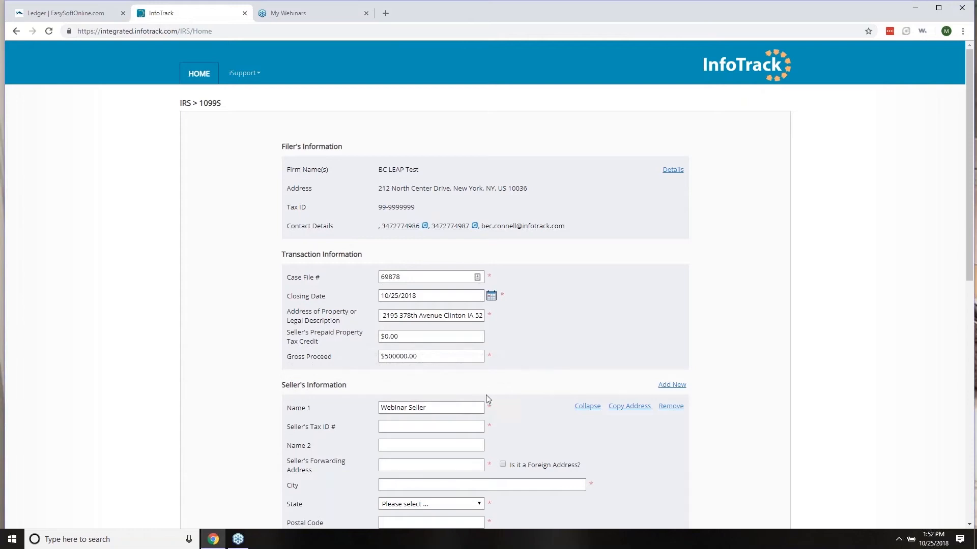
scroll(486, 399, down, 2)
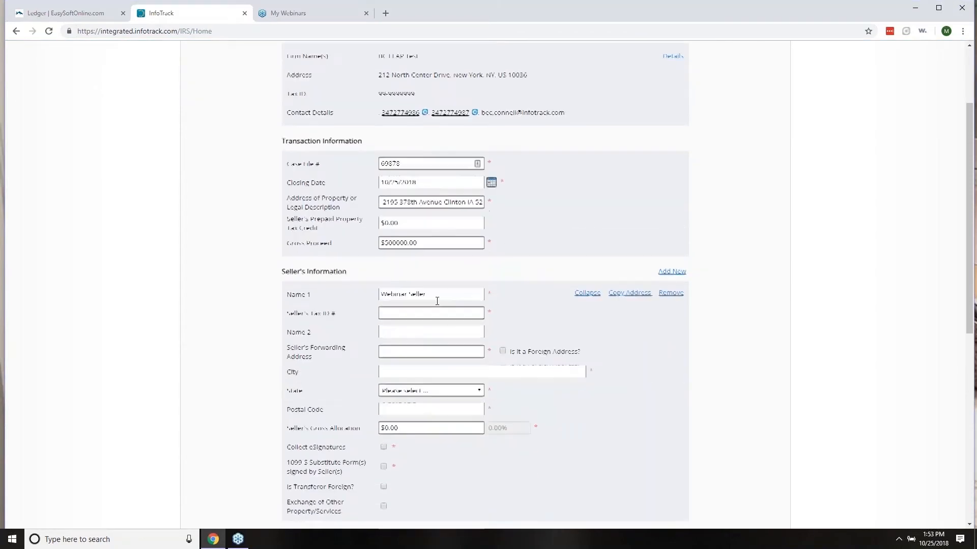
scroll(437, 301, down, 1)
scroll(529, 375, down, 1)
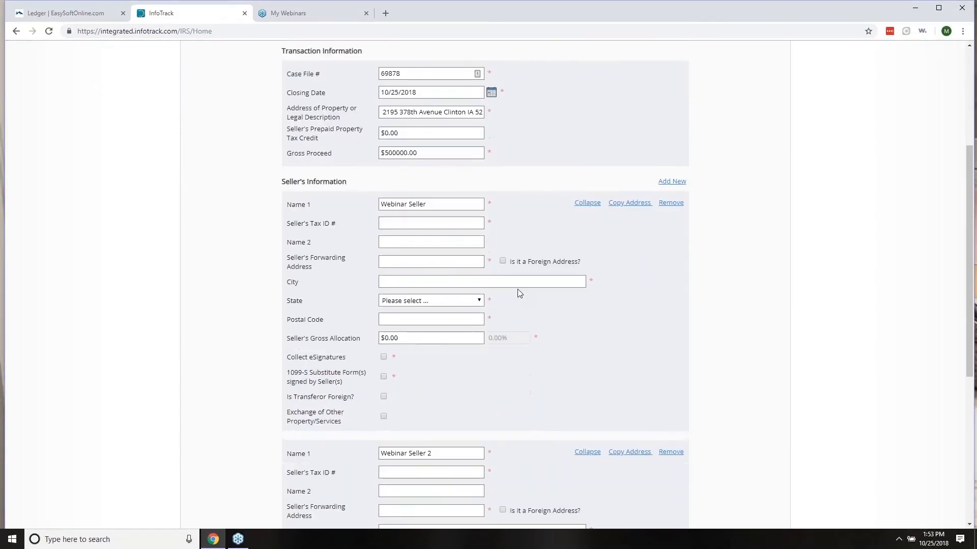
click(672, 182)
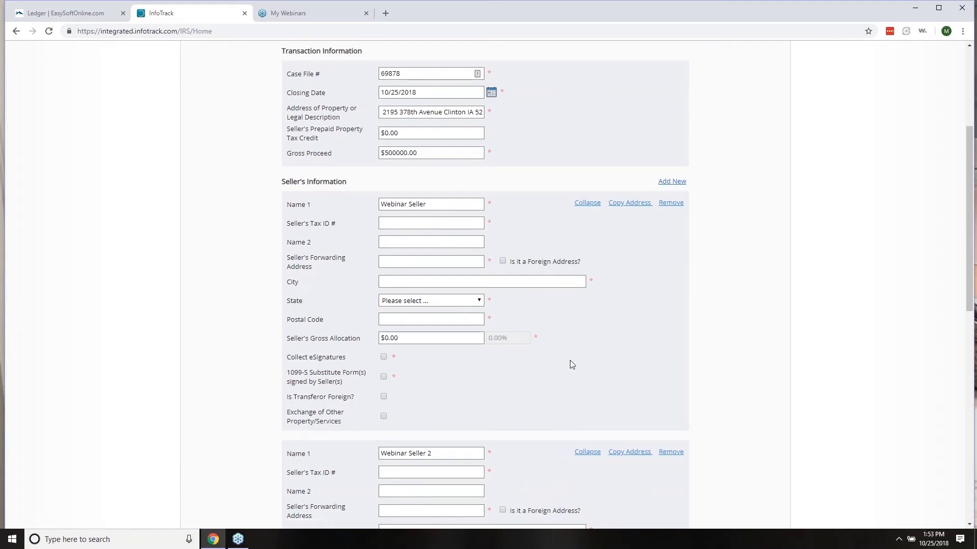
scroll(369, 346, down, 2)
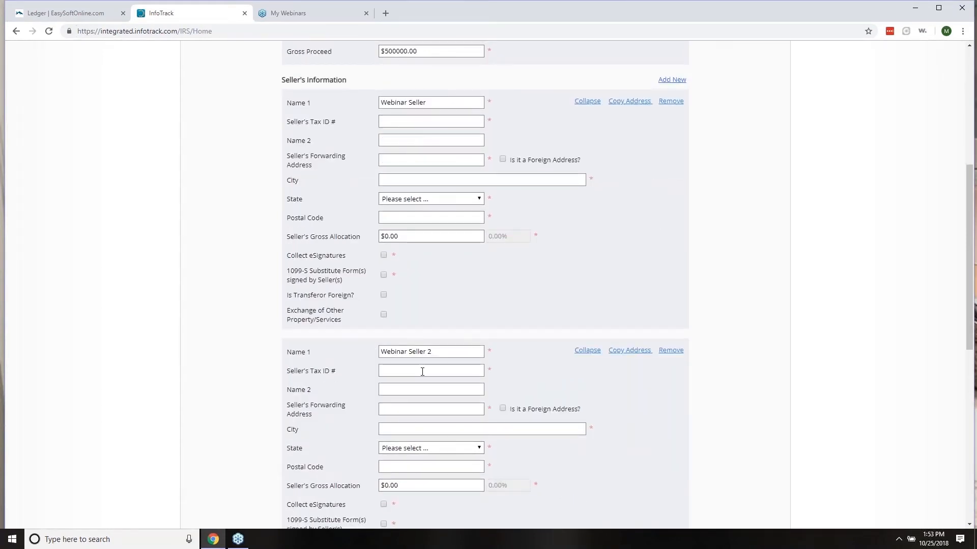
scroll(460, 421, down, 3)
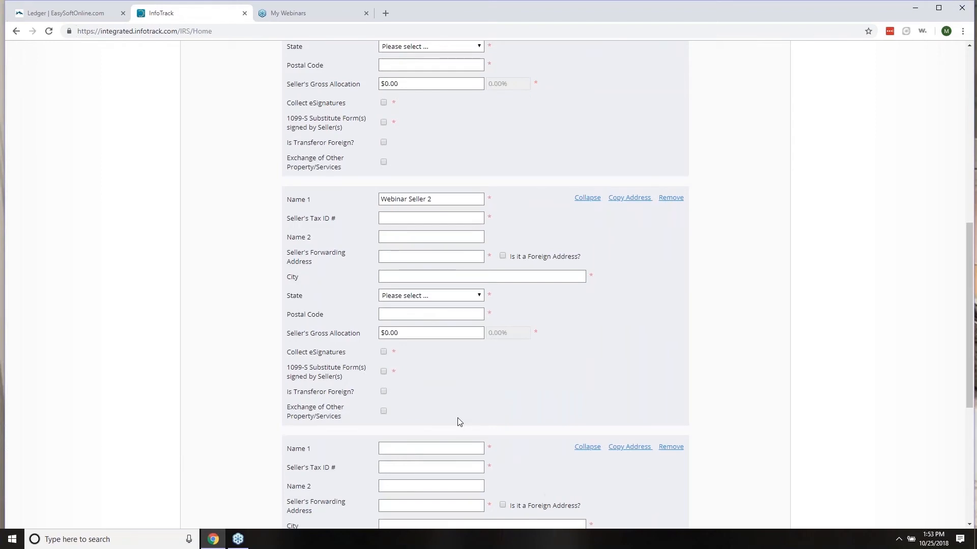
scroll(459, 421, down, 5)
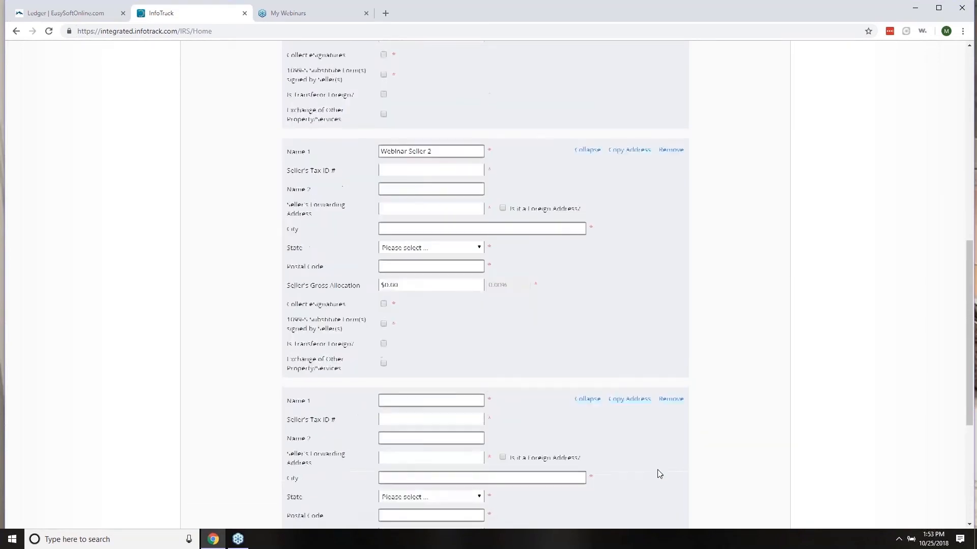
scroll(656, 469, up, 10)
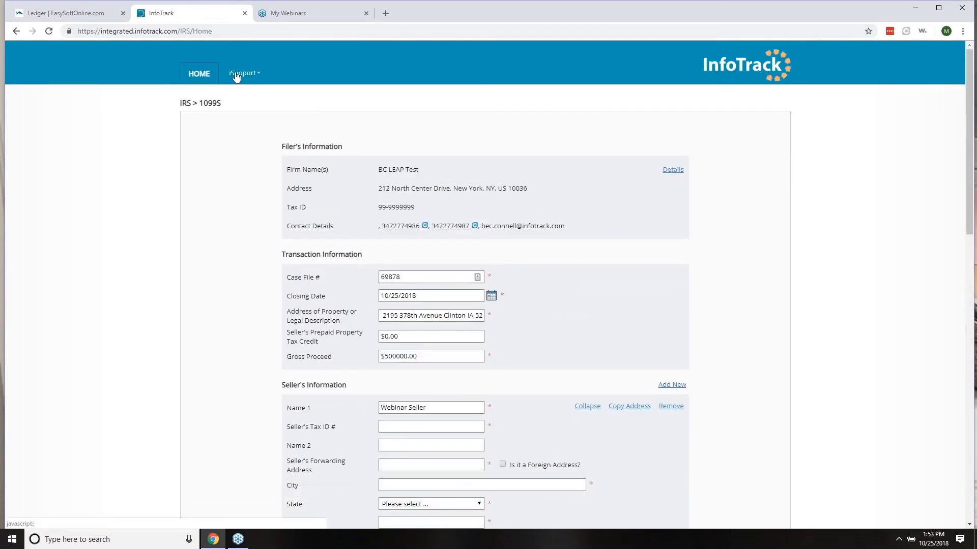
Step: Review InfoTrack's Title order form prefilled for the Clinton, Iowa property, then close InfoTrack
click(199, 73)
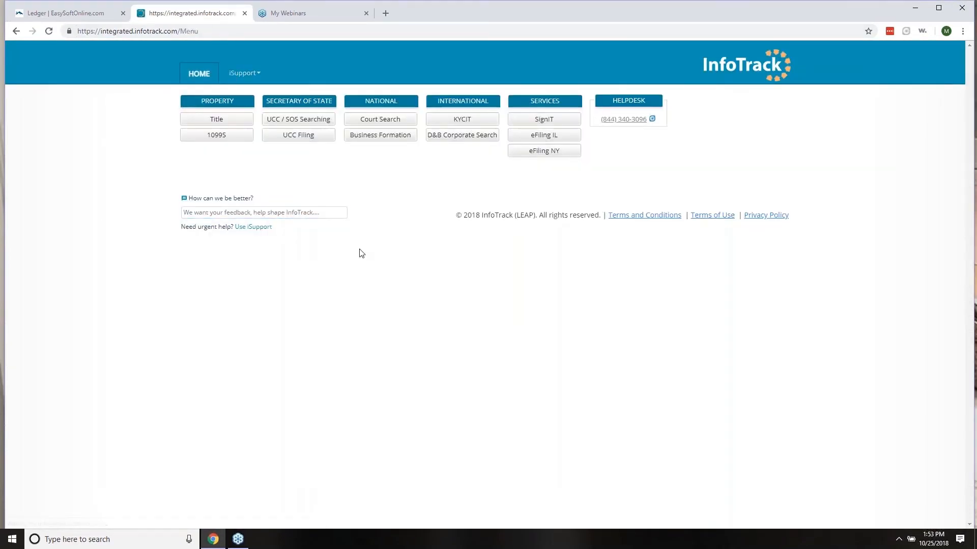
click(212, 122)
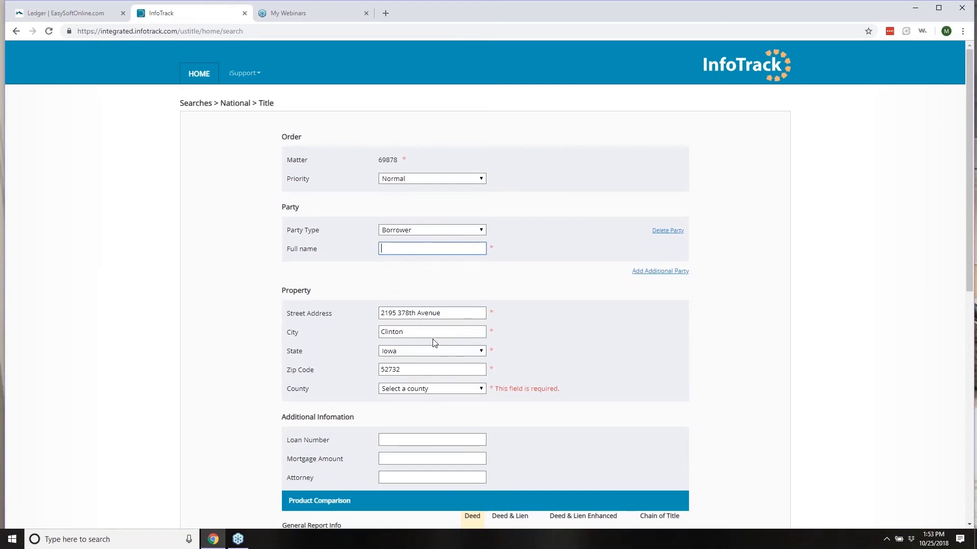
scroll(483, 346, down, 1)
scroll(497, 410, down, 6)
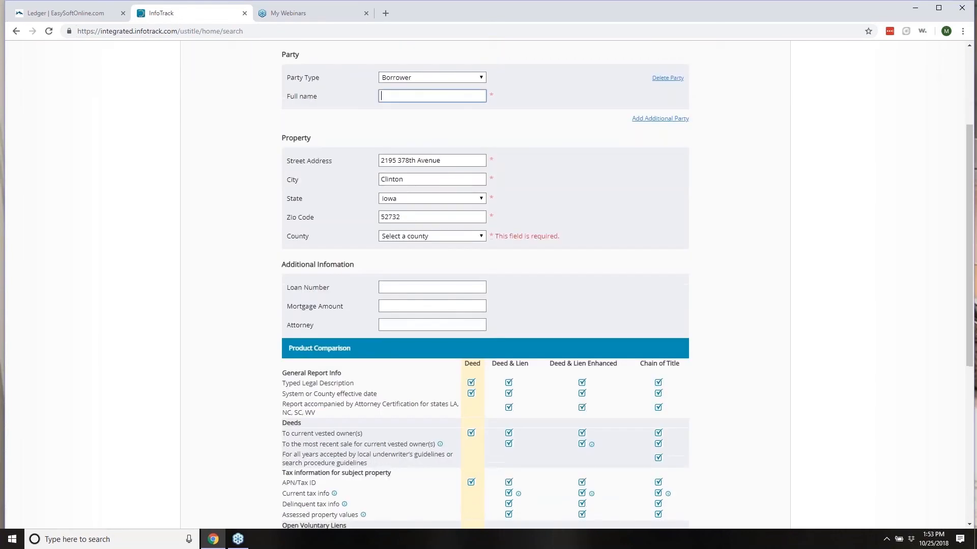
scroll(500, 425, down, 2)
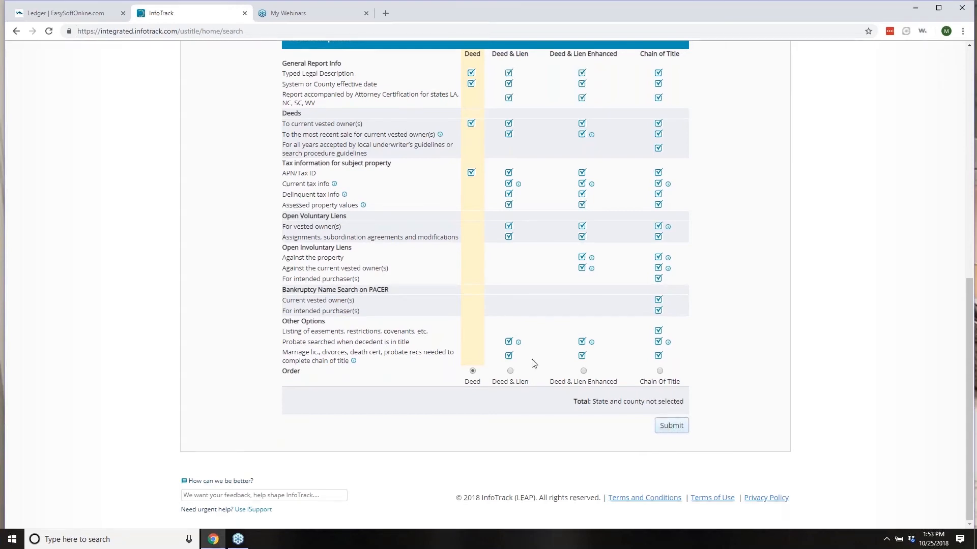
scroll(300, 159, up, 1)
scroll(334, 94, up, 9)
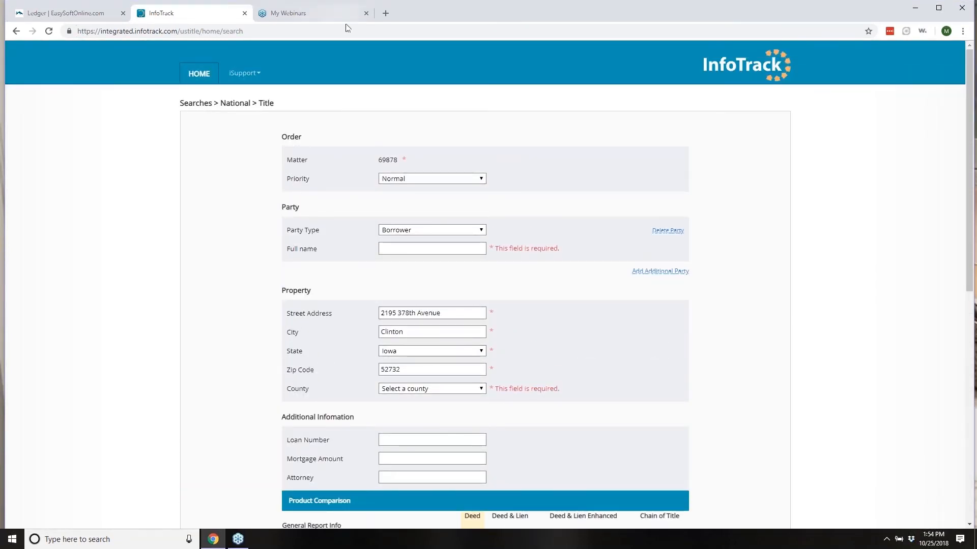
click(244, 13)
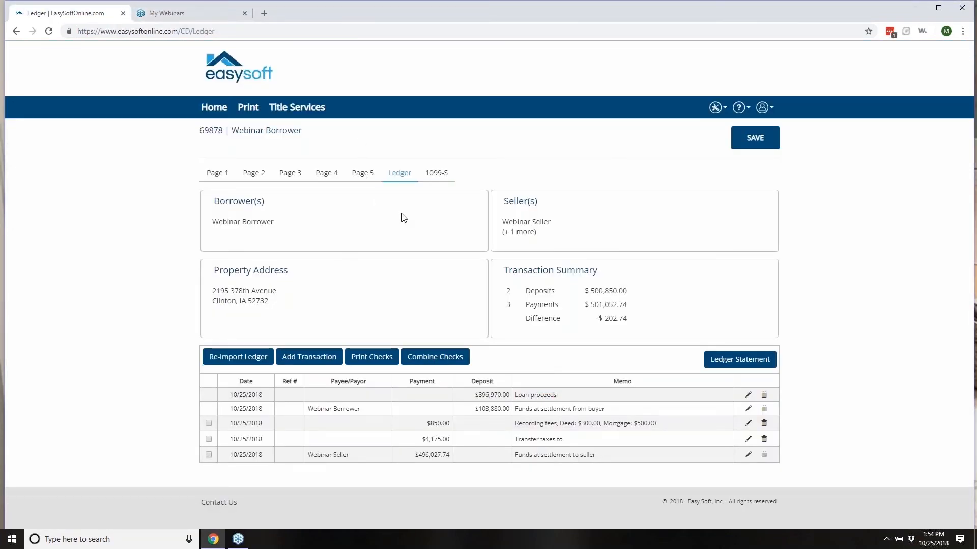
Step: Go back to the home matters list and start a new HUD matter
click(305, 107)
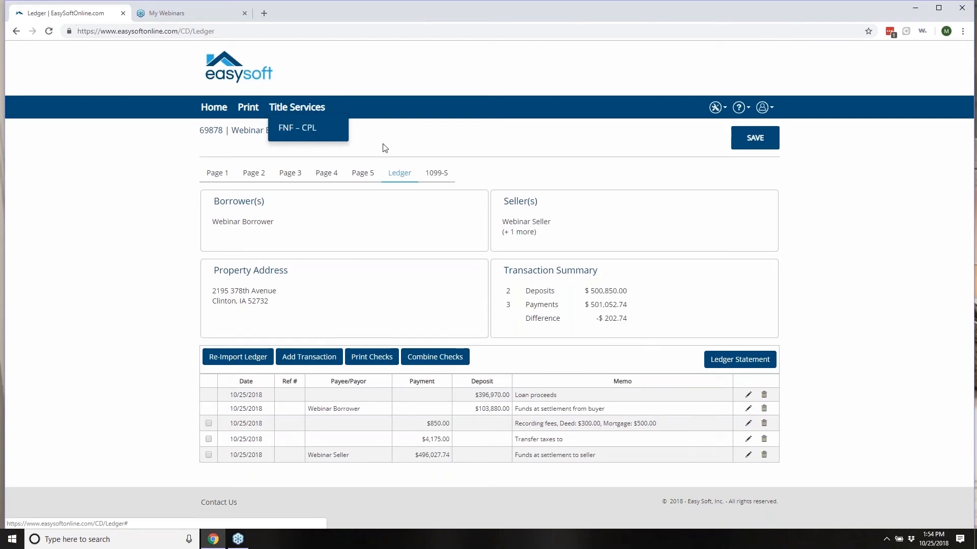
click(439, 151)
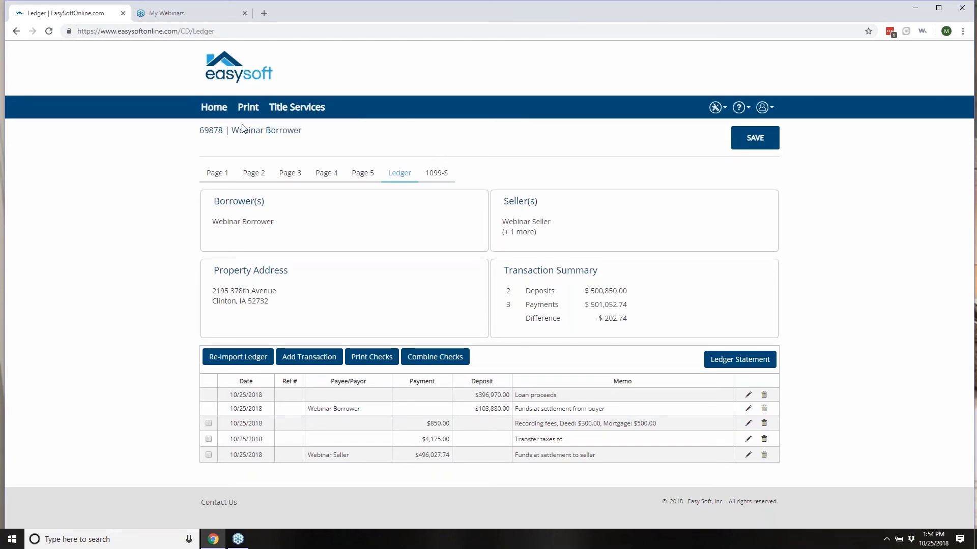
click(209, 113)
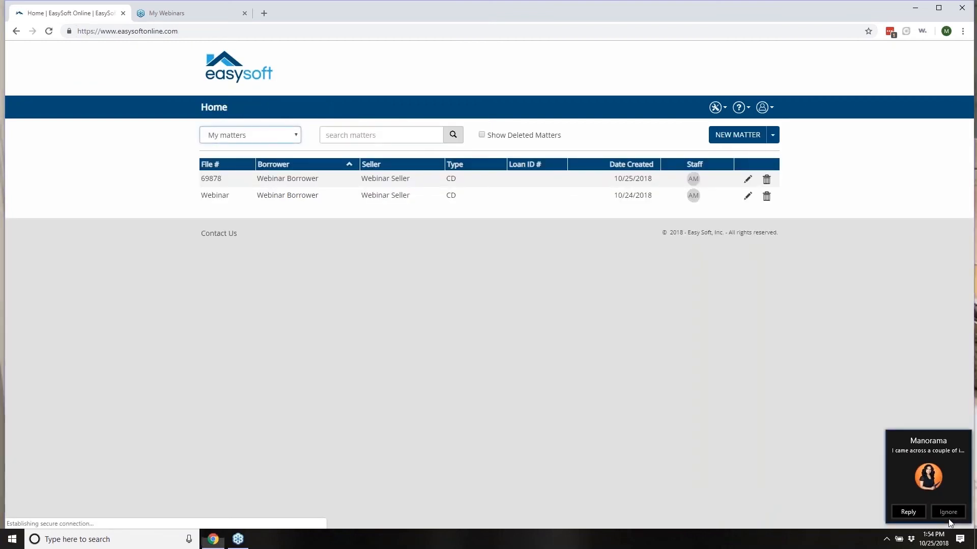
click(948, 513)
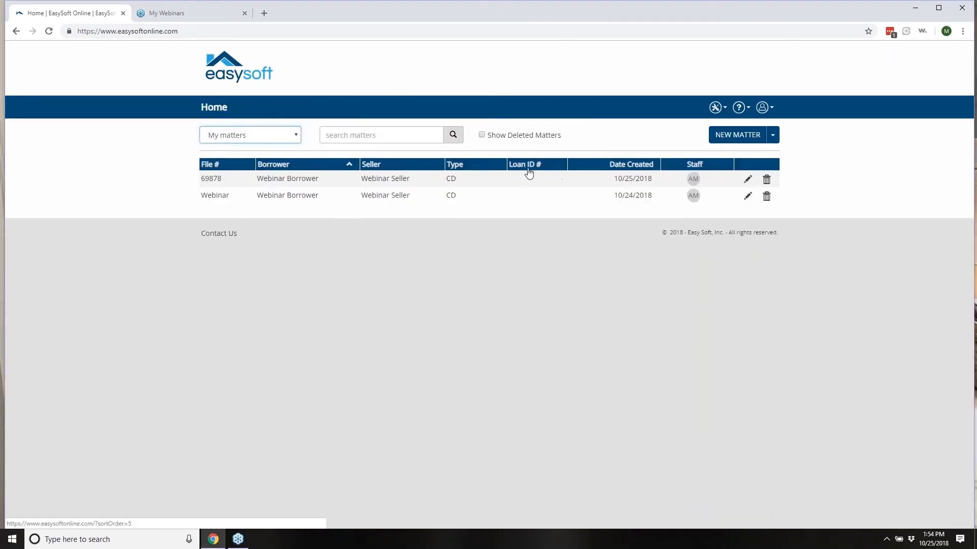
click(772, 135)
click(727, 180)
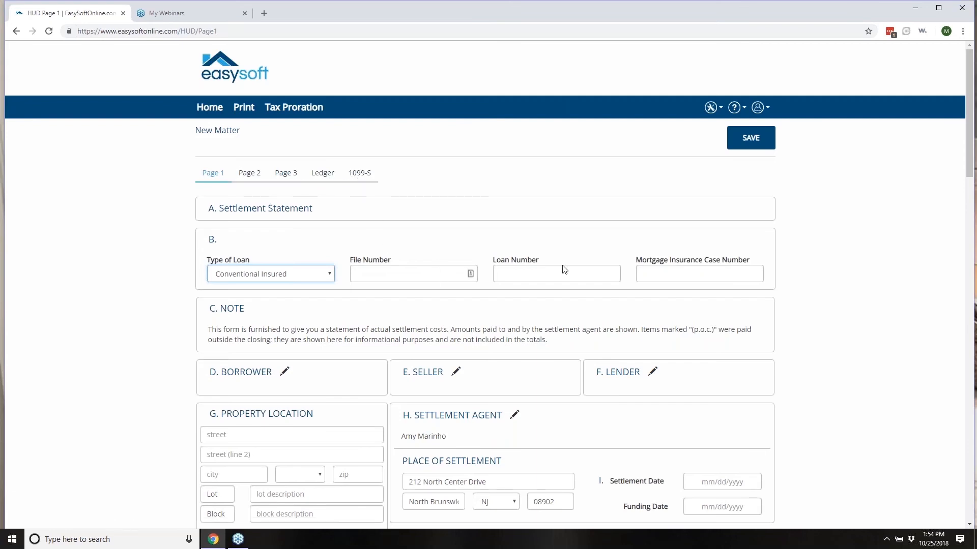
Step: Scroll through the blank HUD Page 1's J and K summary tables, all at $0.00
scroll(661, 287, down, 2)
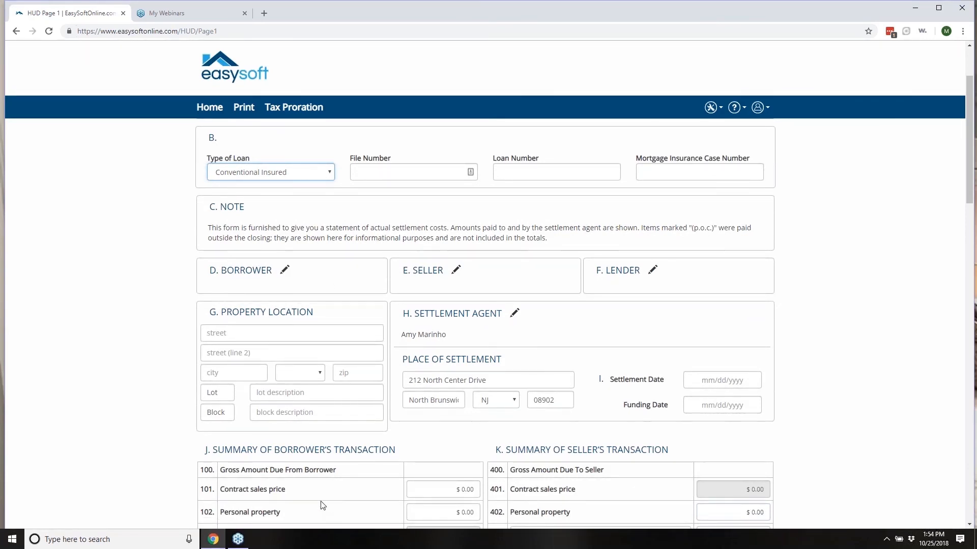
scroll(325, 507, down, 2)
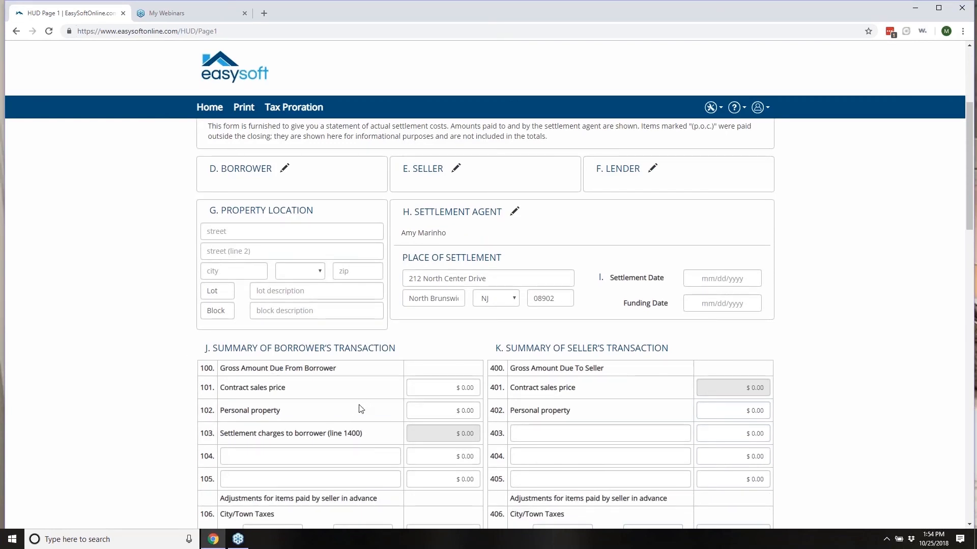
scroll(548, 493, down, 3)
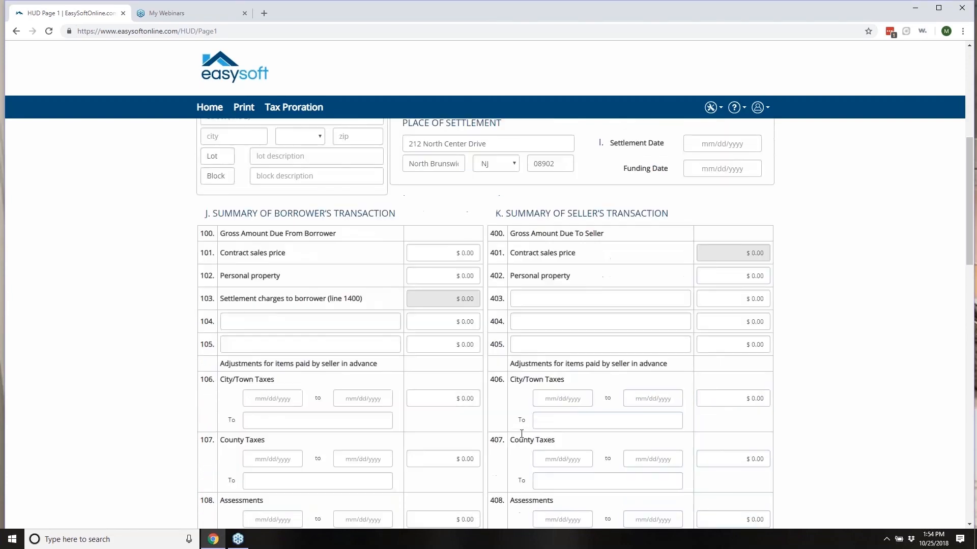
scroll(516, 444, down, 10)
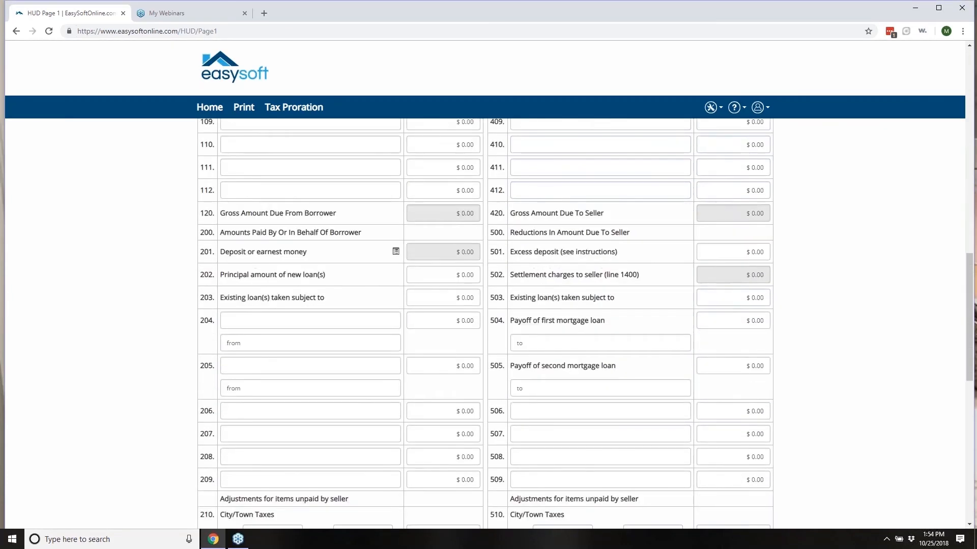
scroll(516, 443, down, 8)
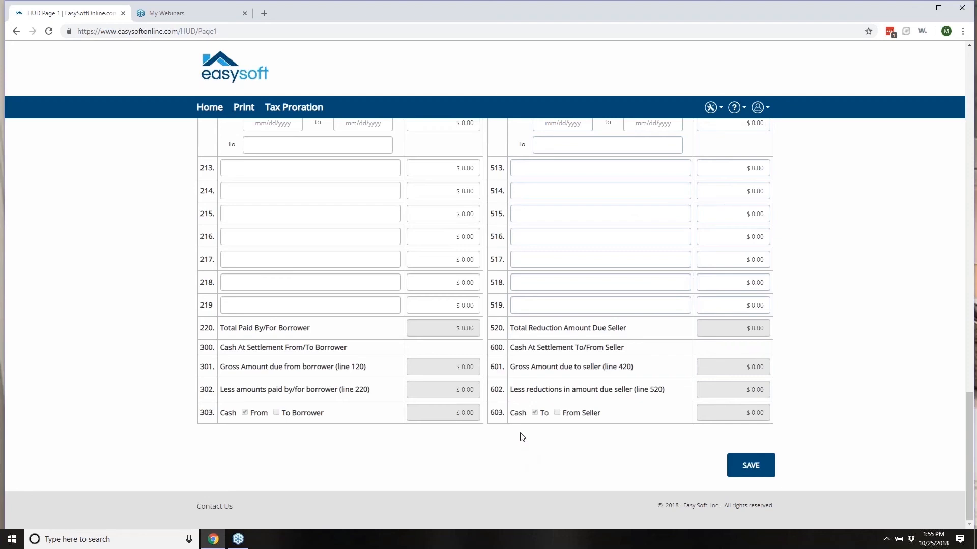
scroll(501, 443, up, 8)
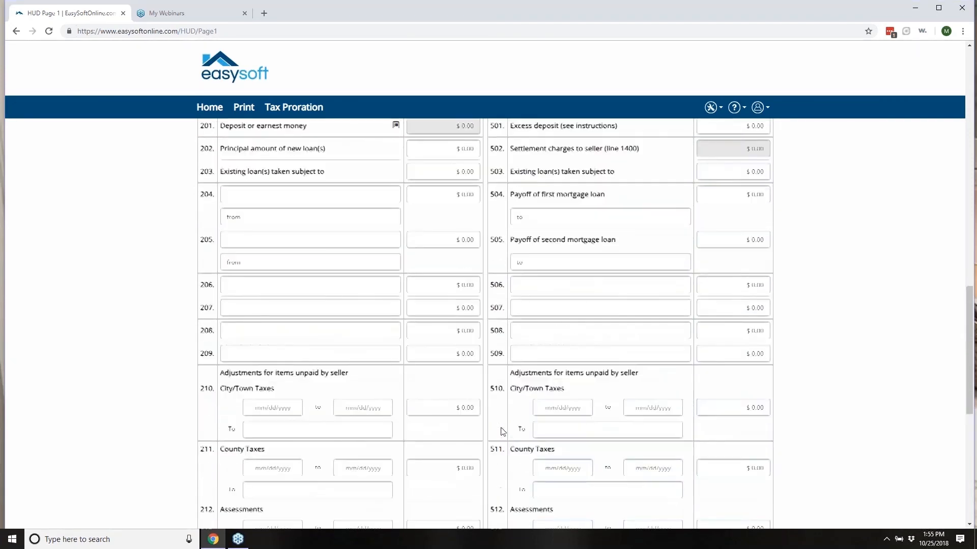
scroll(502, 431, up, 9)
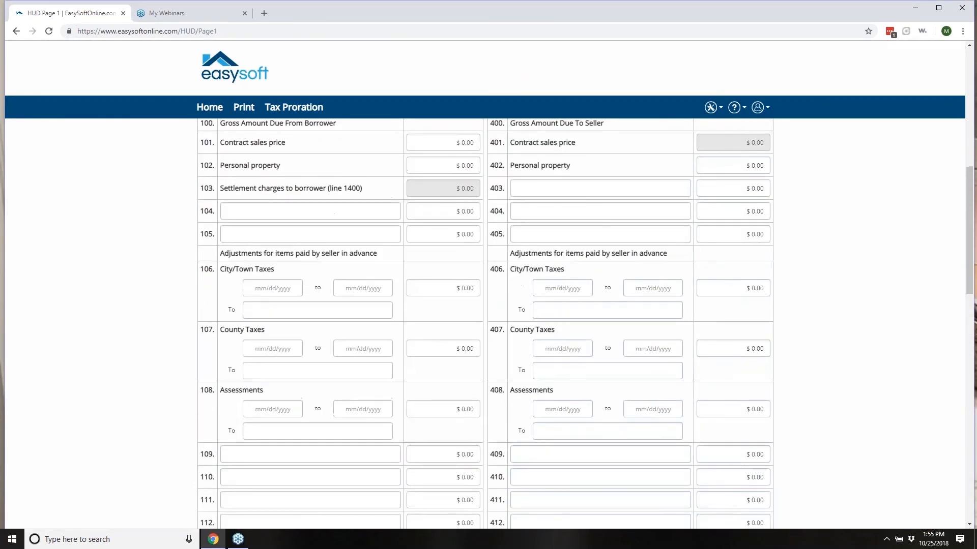
scroll(584, 317, up, 8)
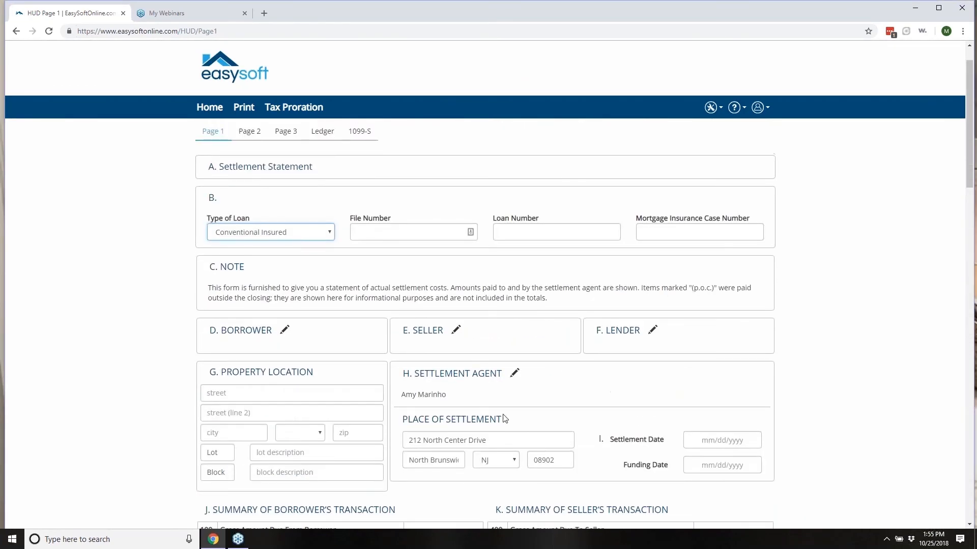